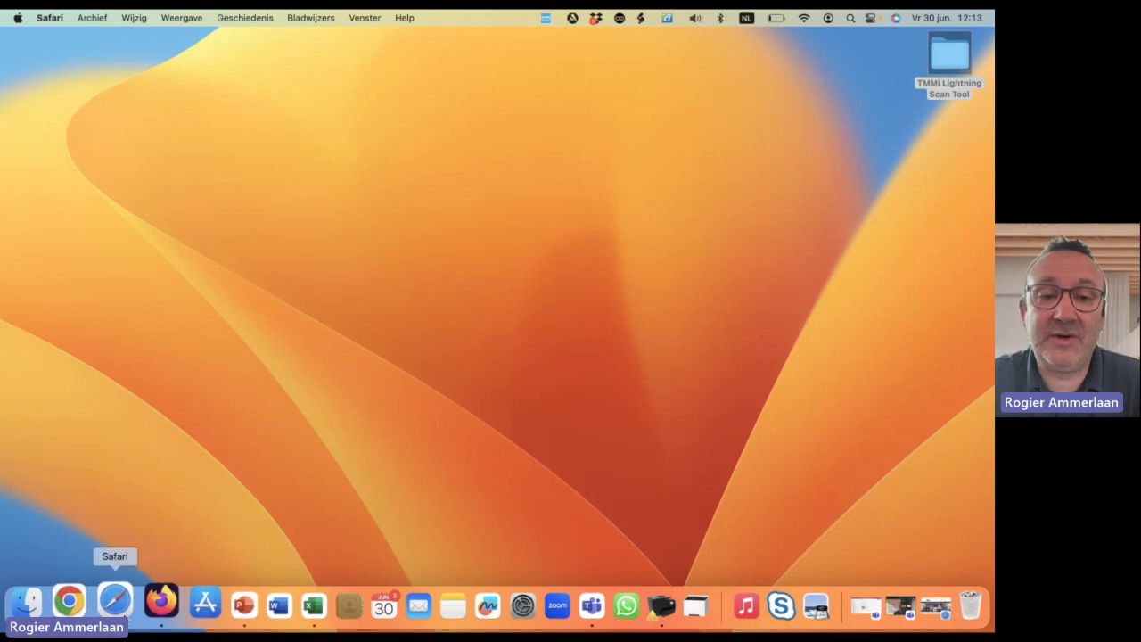
Step: Open the TMMi Documents page on tmmi.org in Safari and locate the TMMi Lightning Scan Tool v2.0 download under Assessments
{"action": "left_click", "coordinate": [123, 613]}
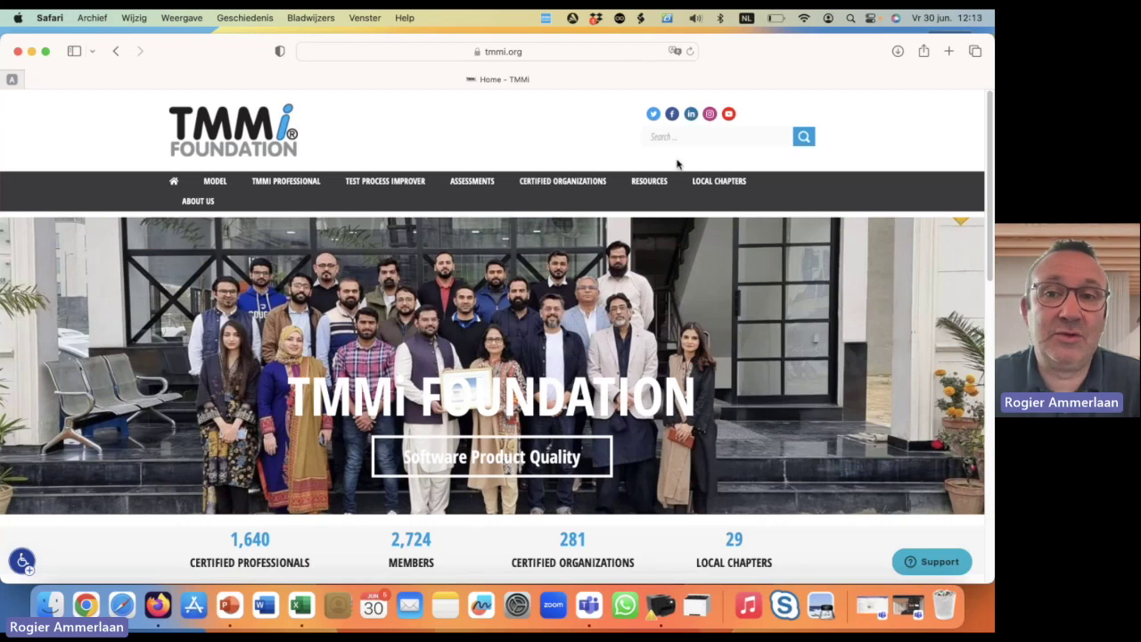
{"action": "mouse_move", "coordinate": [657, 185]}
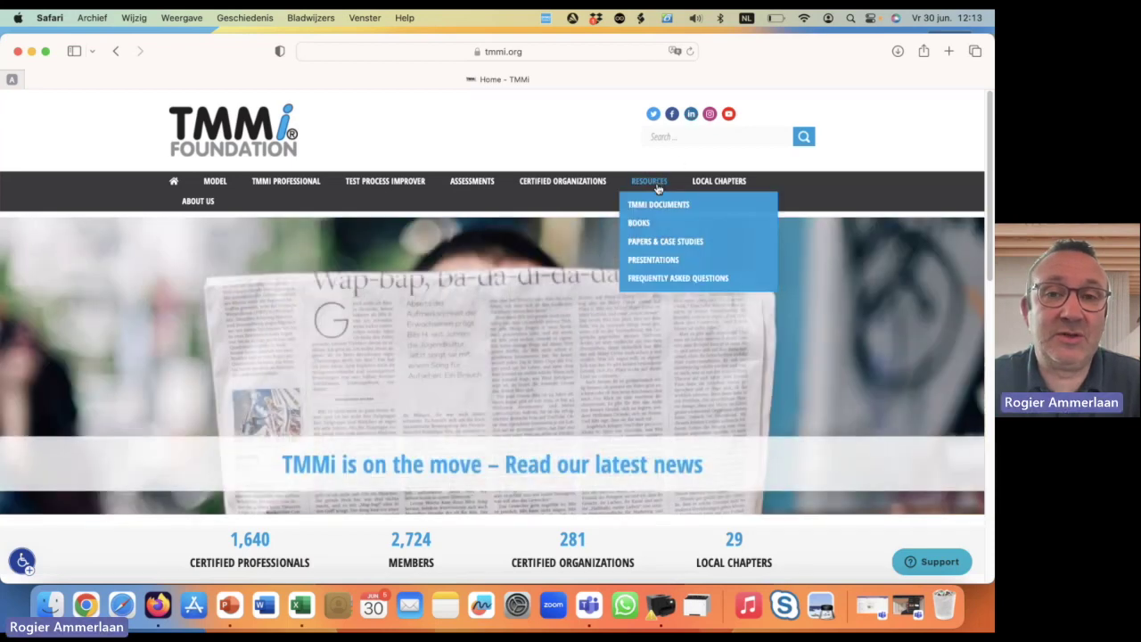
{"action": "left_click", "coordinate": [657, 205]}
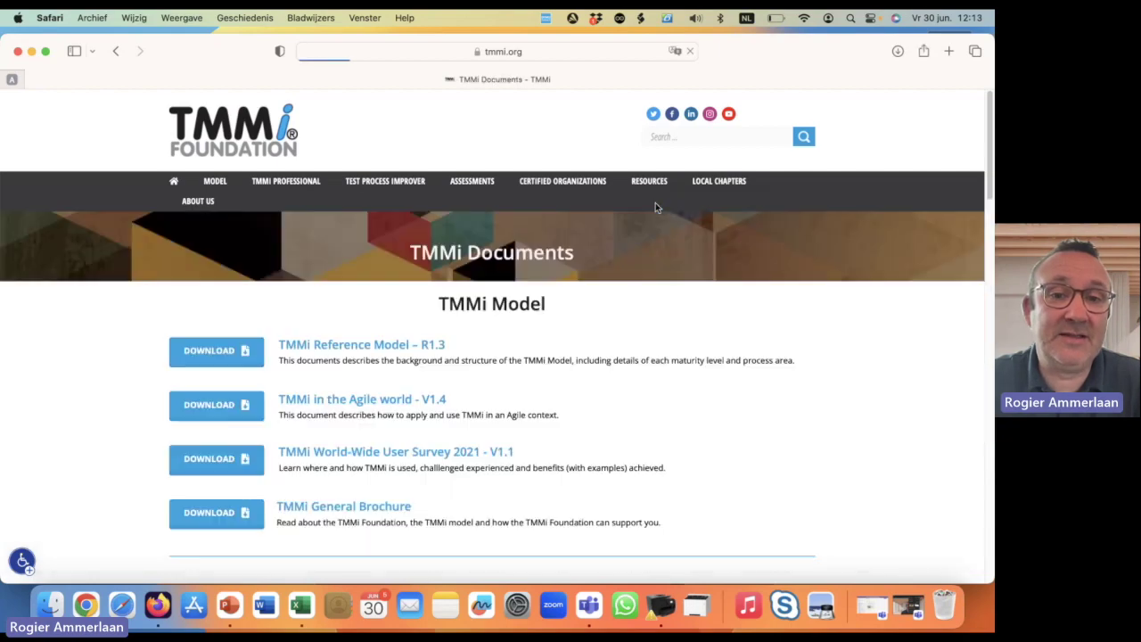
{"action": "scroll", "coordinate": [615, 433], "scroll_direction": "down", "scroll_amount": 2}
{"action": "scroll", "coordinate": [615, 434], "scroll_direction": "down", "scroll_amount": 5}
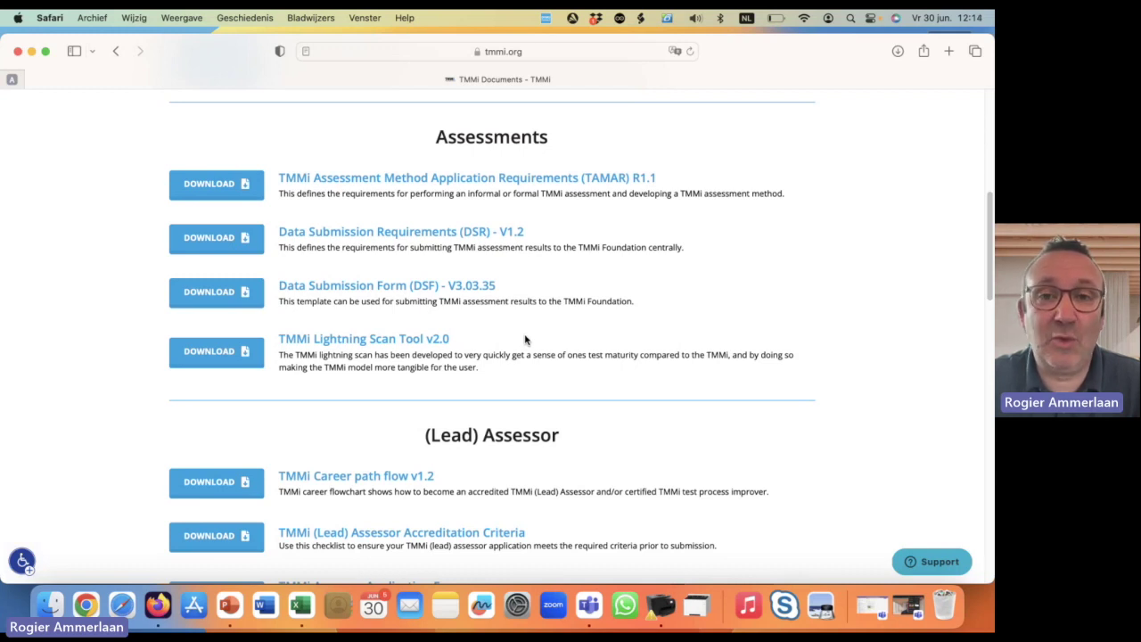
Step: Minimize the browser, open the TMMi Lightning Scan Tool folder on the desktop and widen its file column to show full names
{"action": "left_click", "coordinate": [32, 51]}
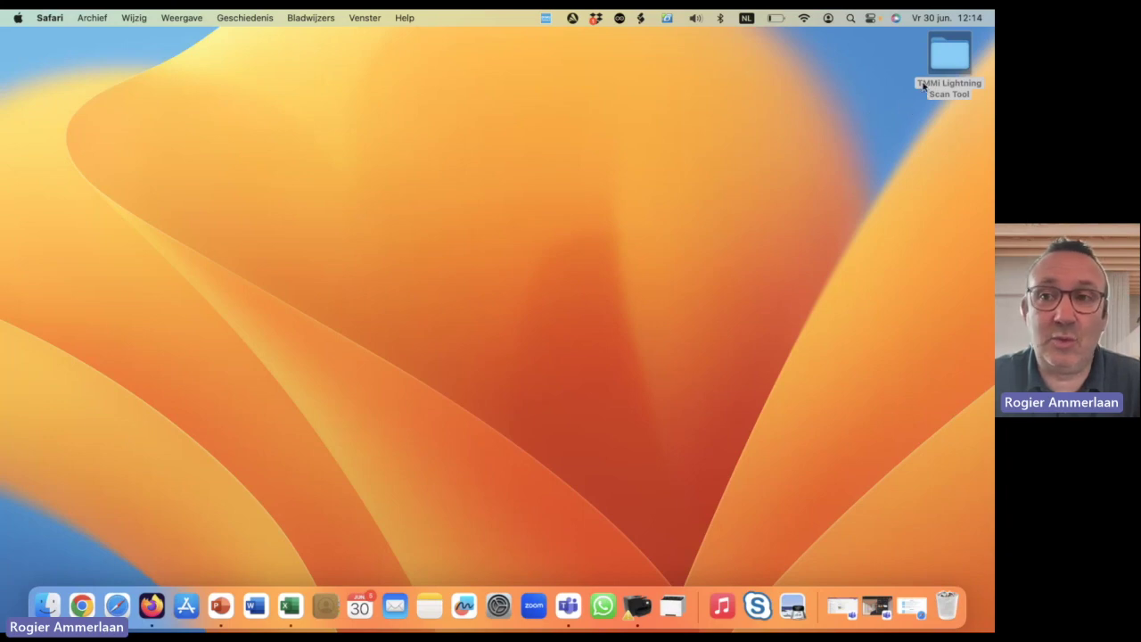
{"action": "double_click", "coordinate": [946, 66]}
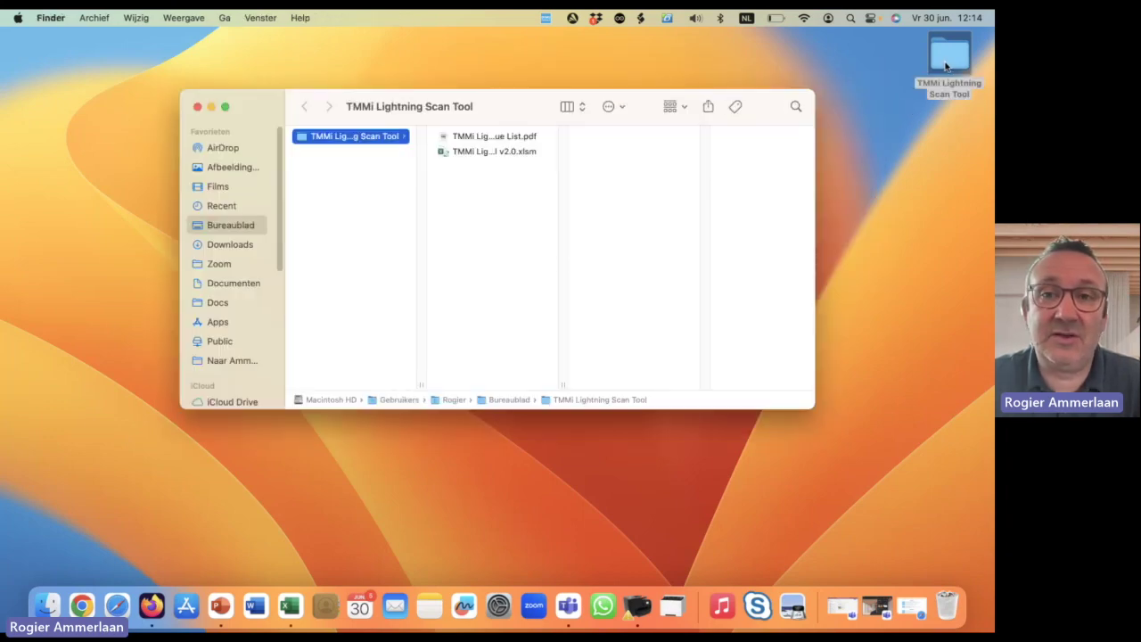
{"action": "left_click_drag", "start_coordinate": [709, 106], "coordinate": [696, 193]}
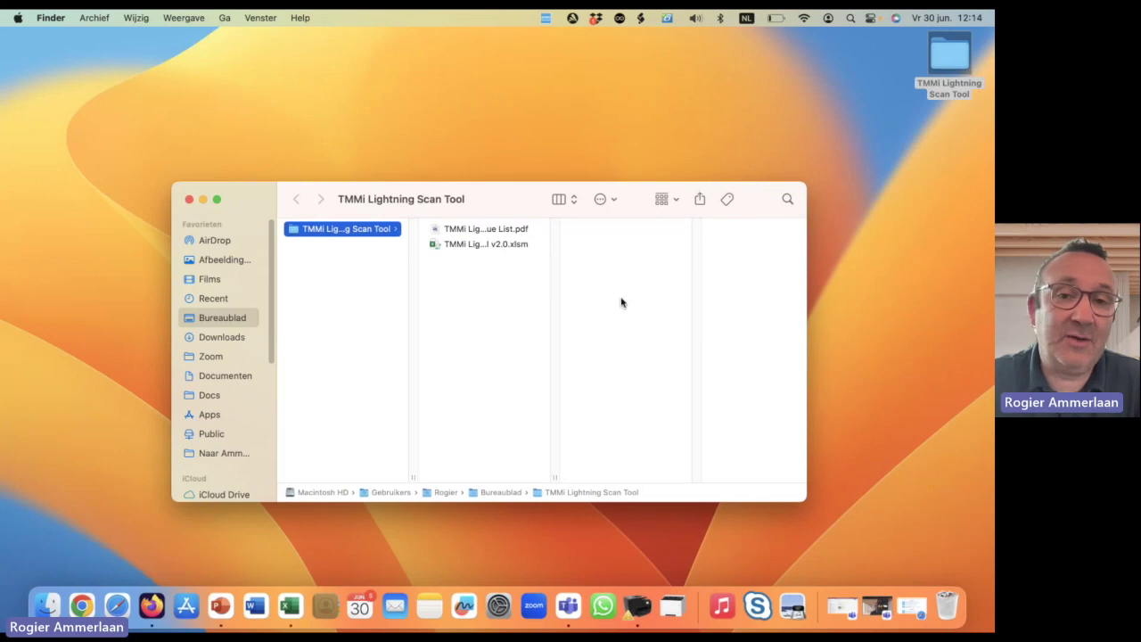
{"action": "left_click_drag", "start_coordinate": [556, 476], "coordinate": [735, 486]}
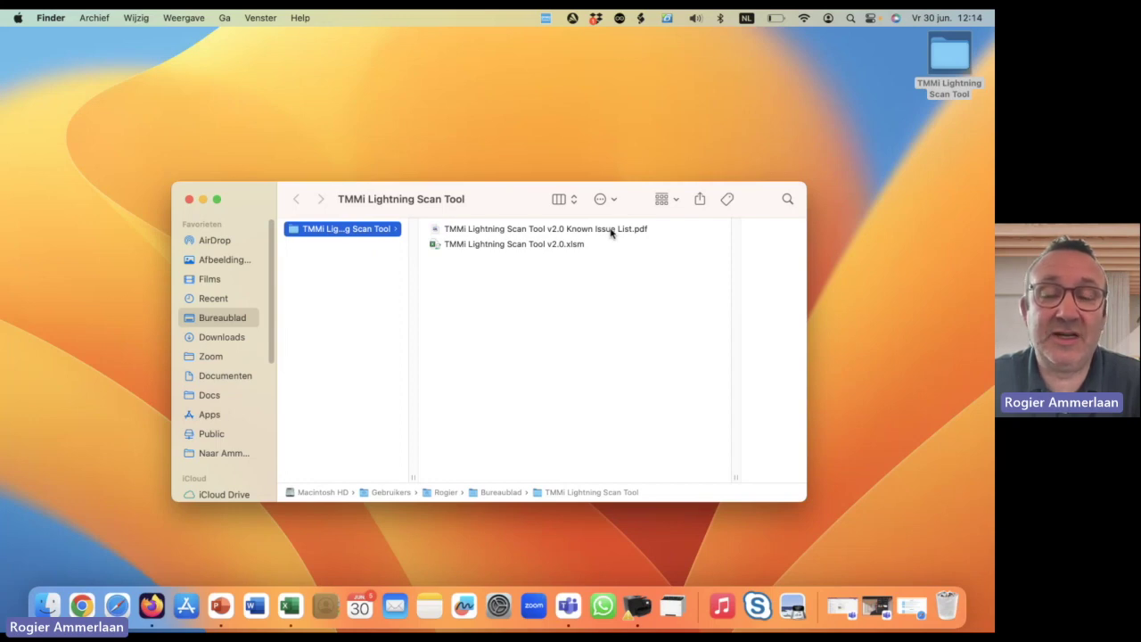
Step: Open TMMi Lightning Scan Tool v2.0.xlsm in Excel with its macros enabled
{"action": "left_click", "coordinate": [551, 245]}
{"action": "double_click", "coordinate": [551, 245]}
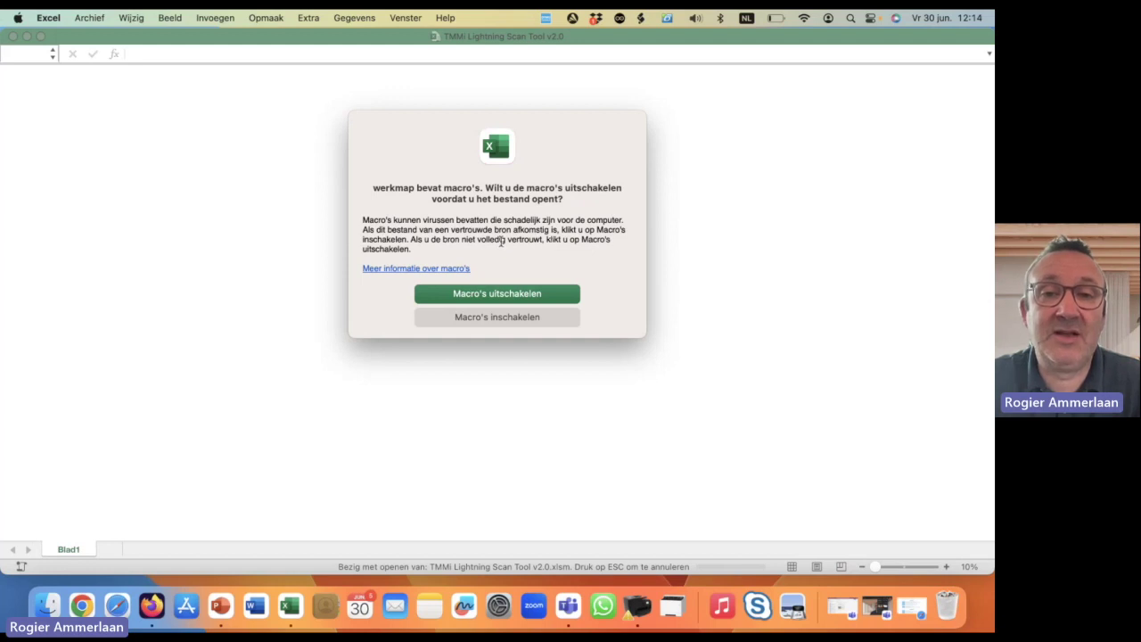
{"action": "left_click", "coordinate": [491, 321]}
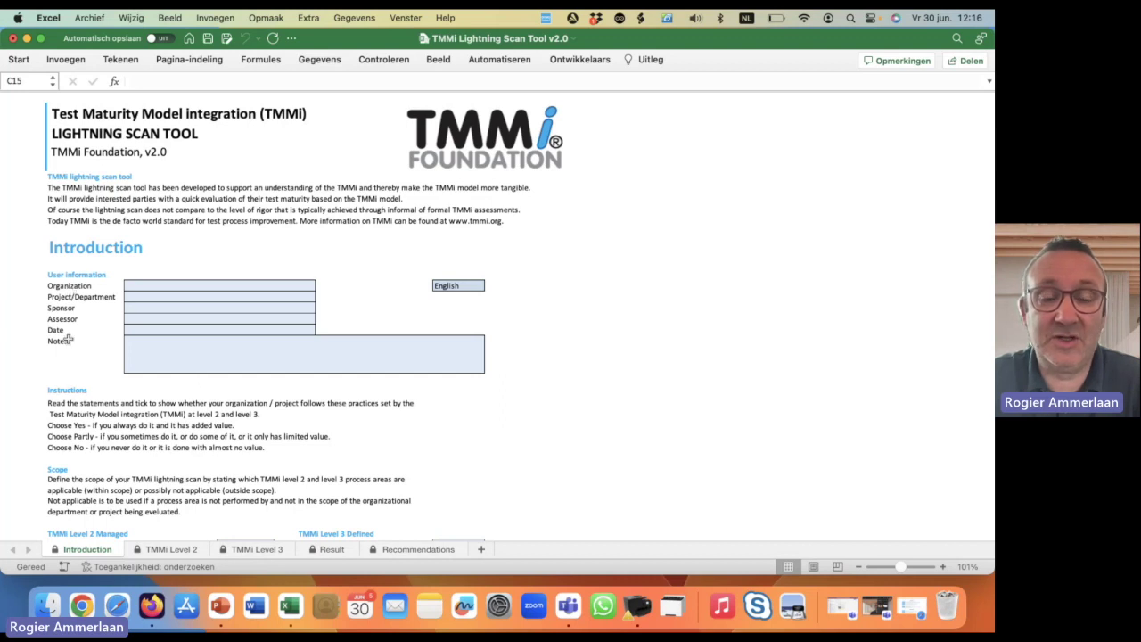
Step: View the available language choices on the Introduction sheet, keeping English selected
{"action": "left_click", "coordinate": [470, 286]}
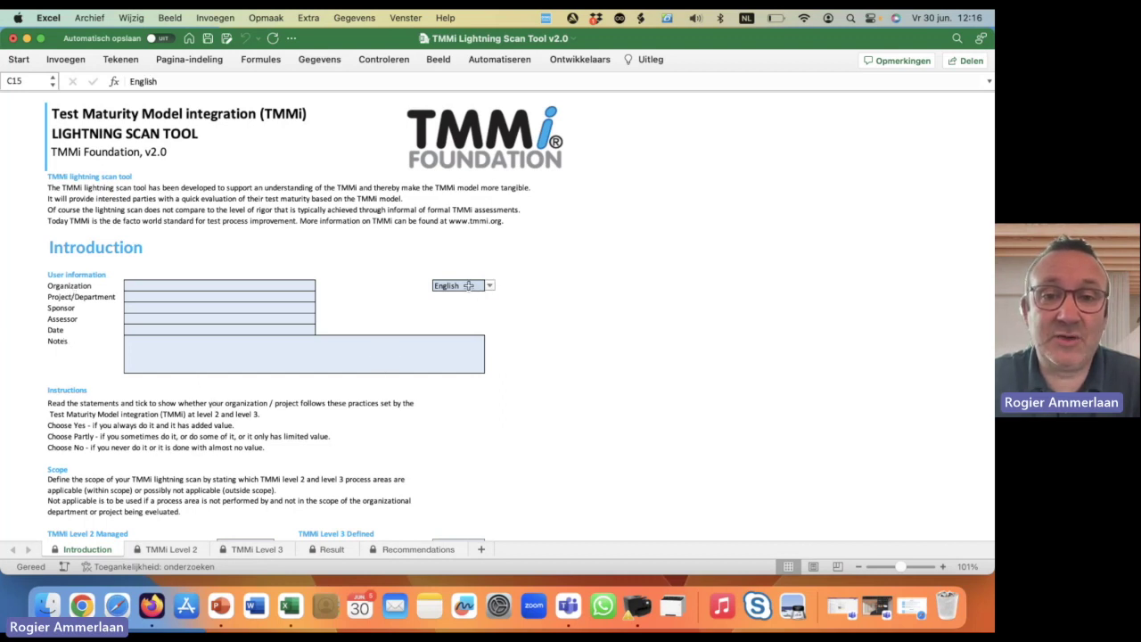
{"action": "left_click", "coordinate": [491, 288]}
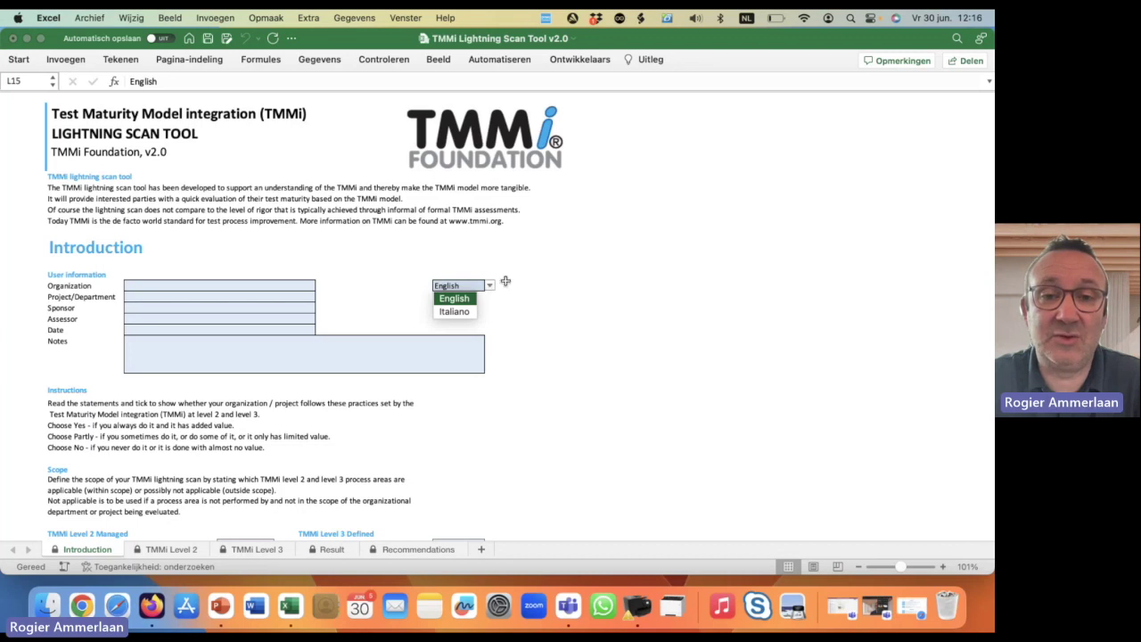
{"action": "key", "text": "Escape"}
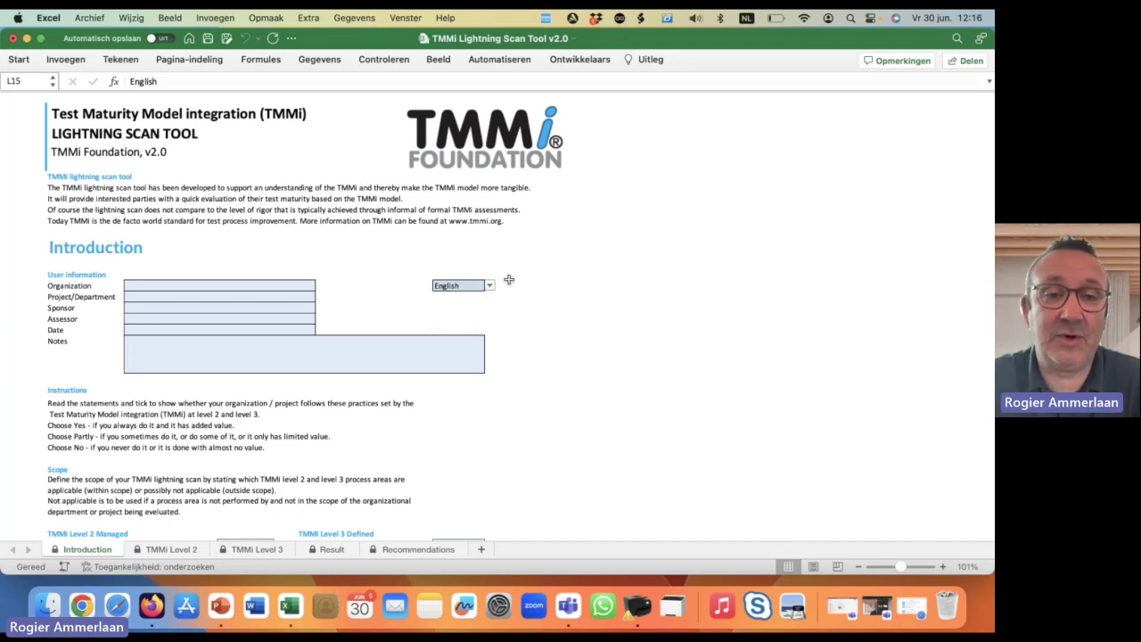
Step: Enter TMMI Foundation as the organization and Testproject for demo as the project/department in the user information
{"action": "left_click", "coordinate": [257, 286]}
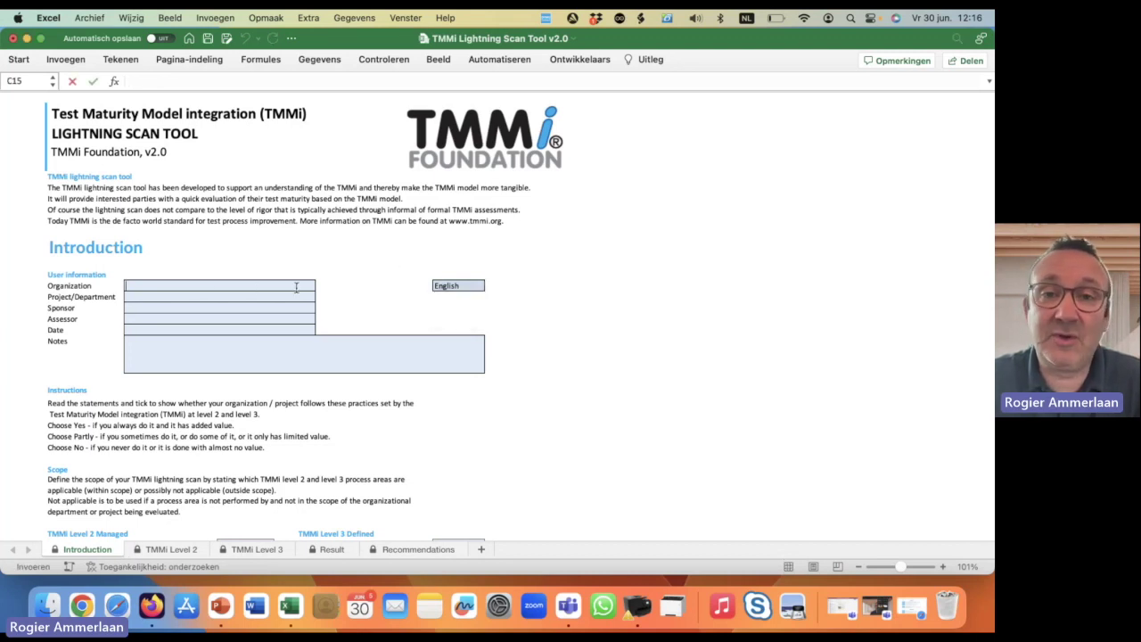
{"action": "type", "text": "TMMI Foundaio"}
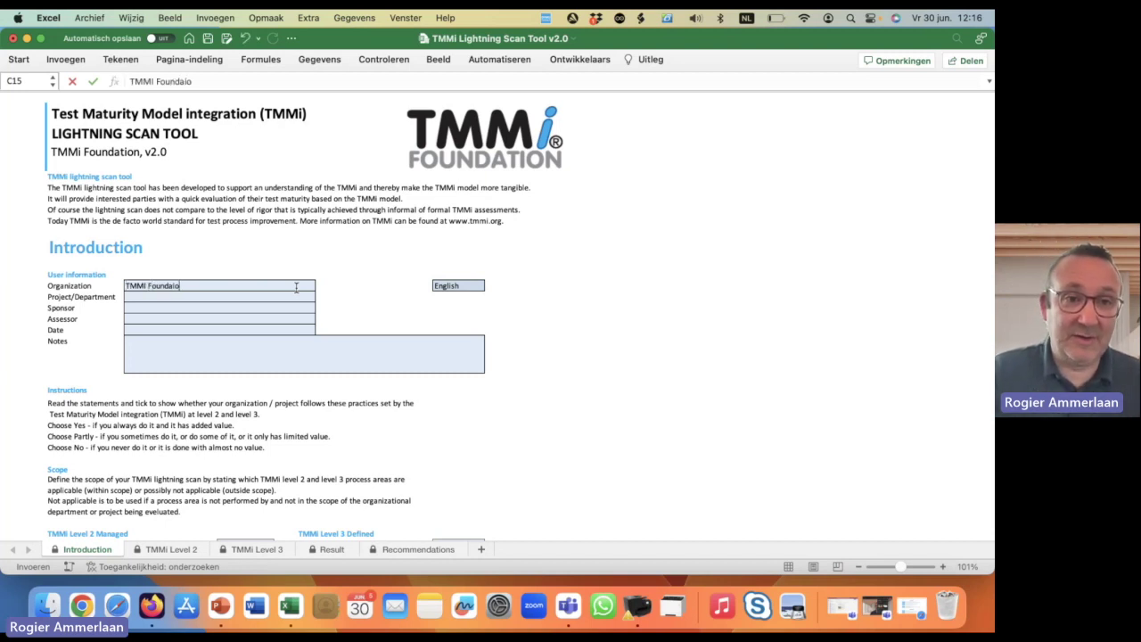
{"action": "key", "text": "BackSpace"}
{"action": "key", "text": "BackSpace"}
{"action": "type", "text": "tion"}
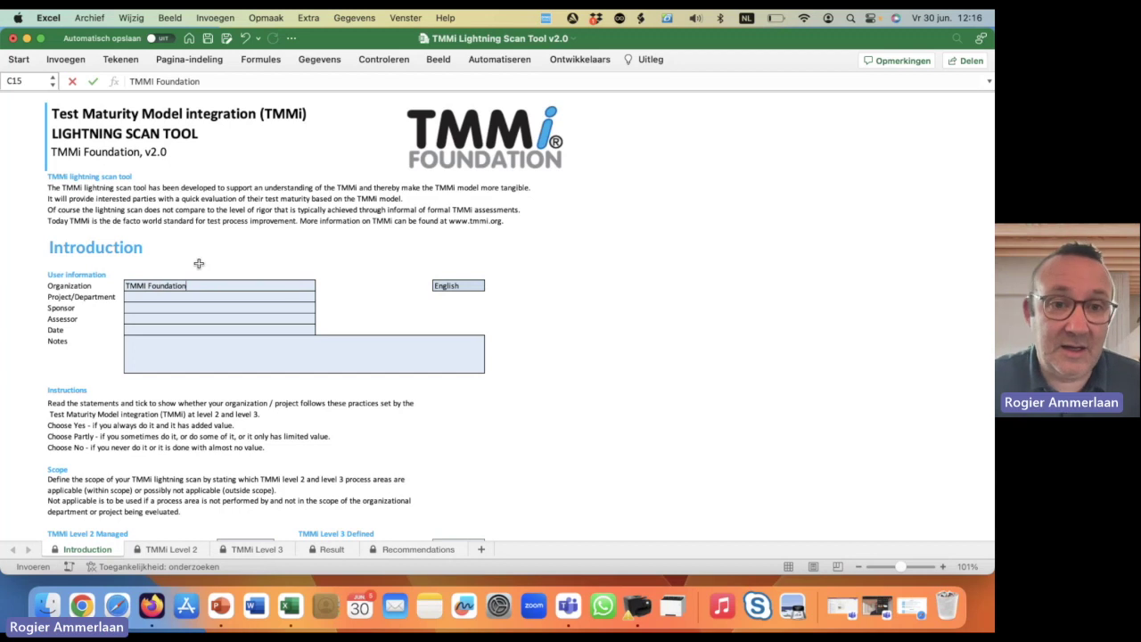
{"action": "key", "text": "Return"}
{"action": "type", "text": "Test"}
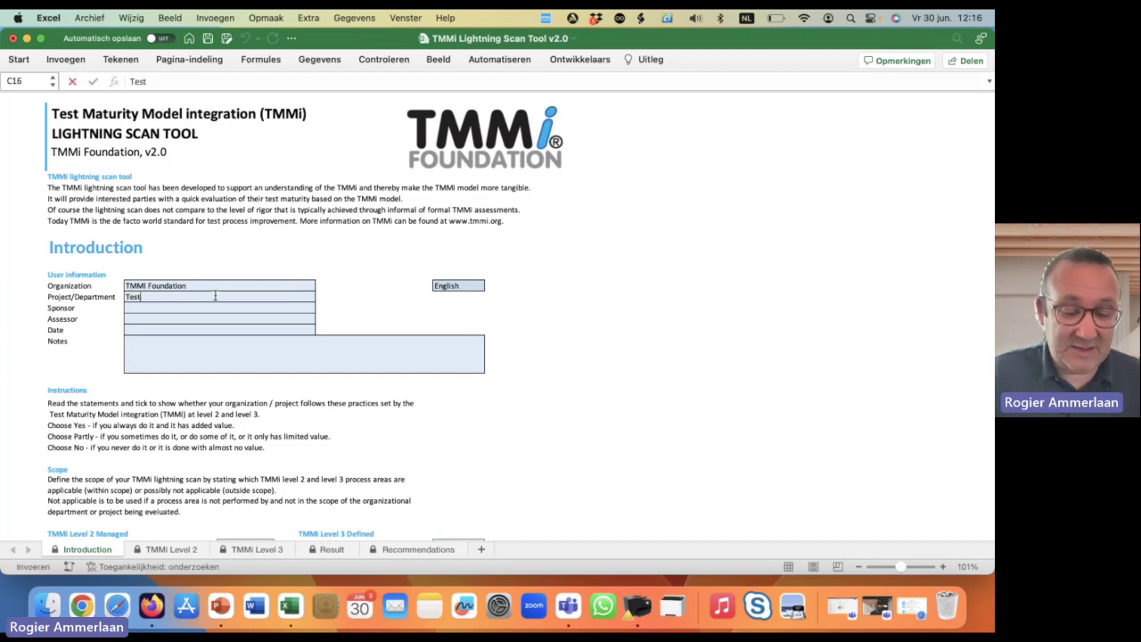
{"action": "type", "text": "proecjec"}
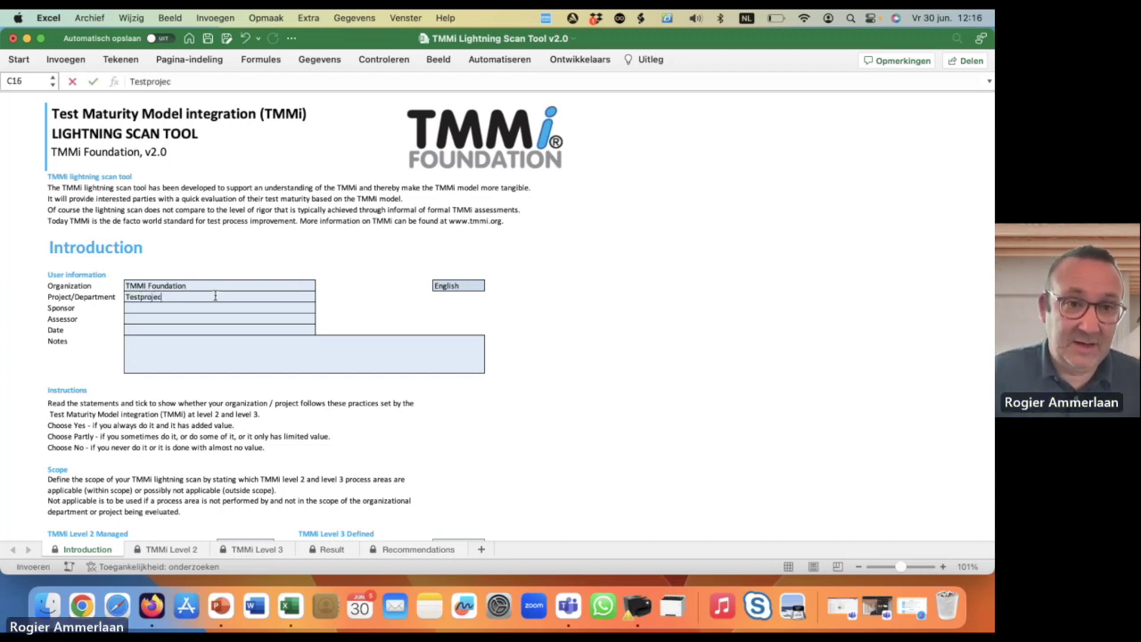
{"action": "type", "text": "t for demo"}
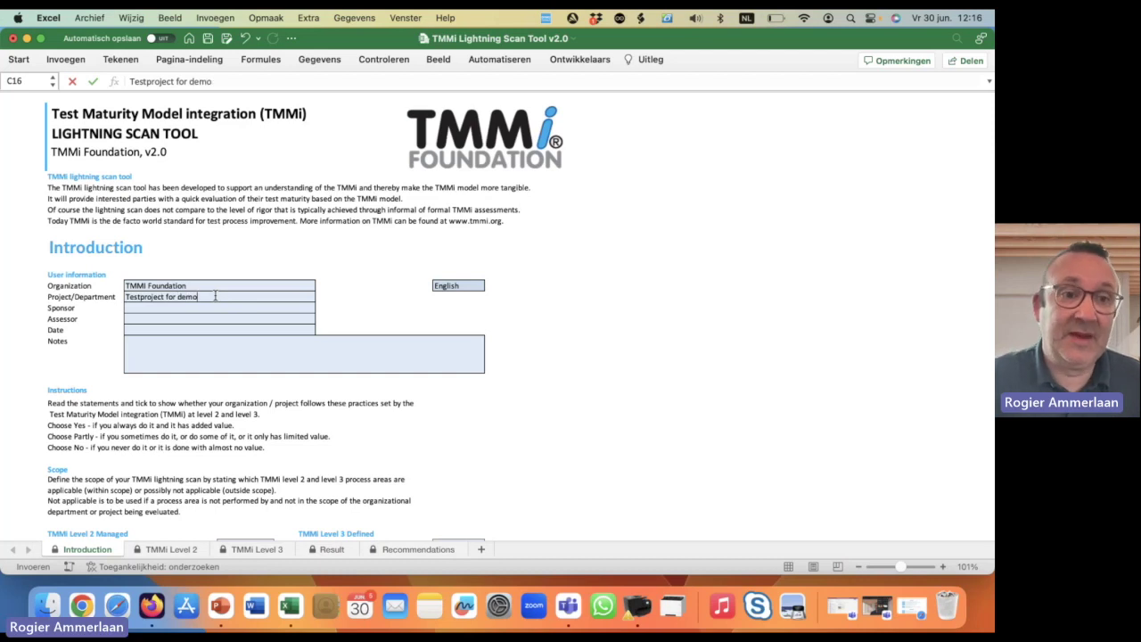
Step: Fill in the sponsor's and the assessor's full names in the user information
{"action": "left_click", "coordinate": [217, 306]}
{"action": "type", "text": "Erik van Veenendaal"}
{"action": "left_click", "coordinate": [222, 318]}
{"action": "type", "text": "R"}
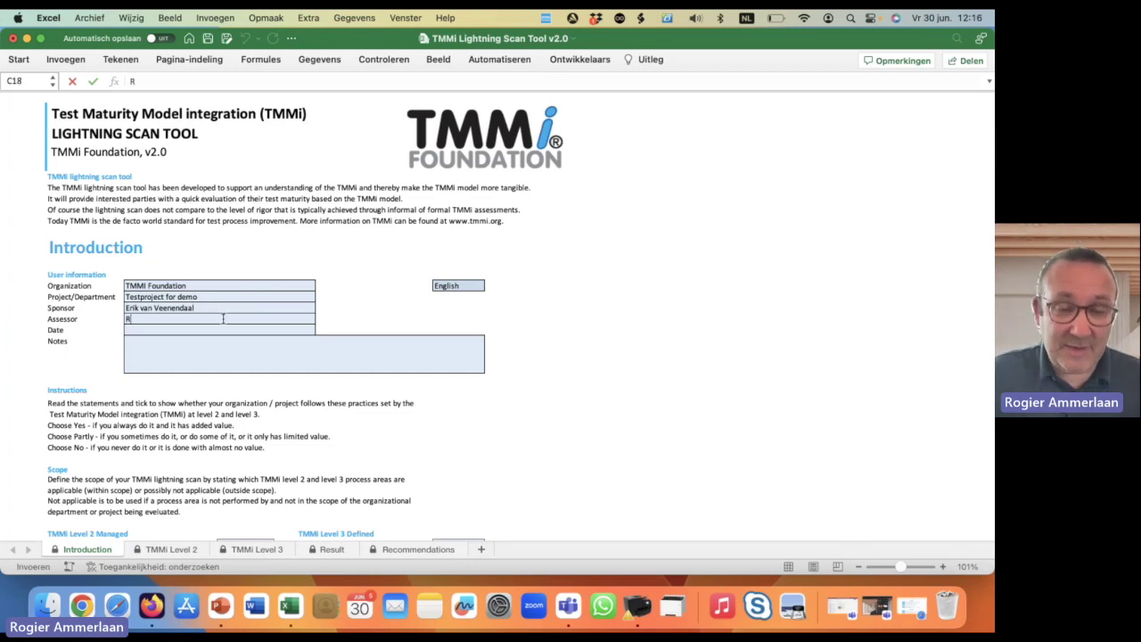
{"action": "type", "text": "ogier Ammerlaan"}
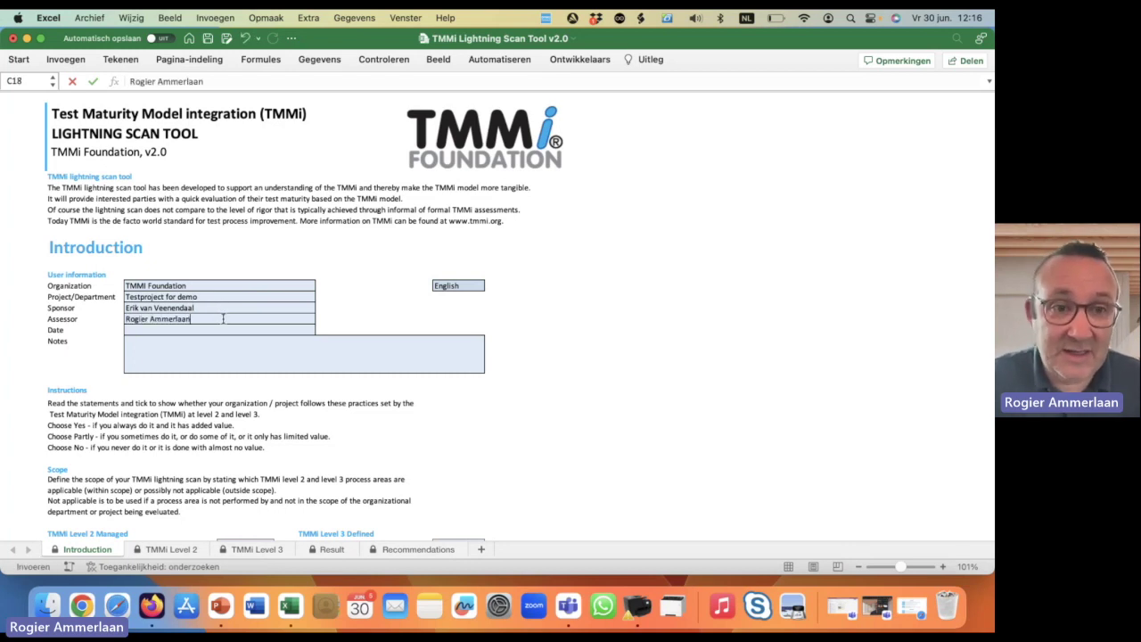
Step: Enter June 30th, 2023 as the assessment date
{"action": "left_click", "coordinate": [229, 326]}
{"action": "type", "text": "3"}
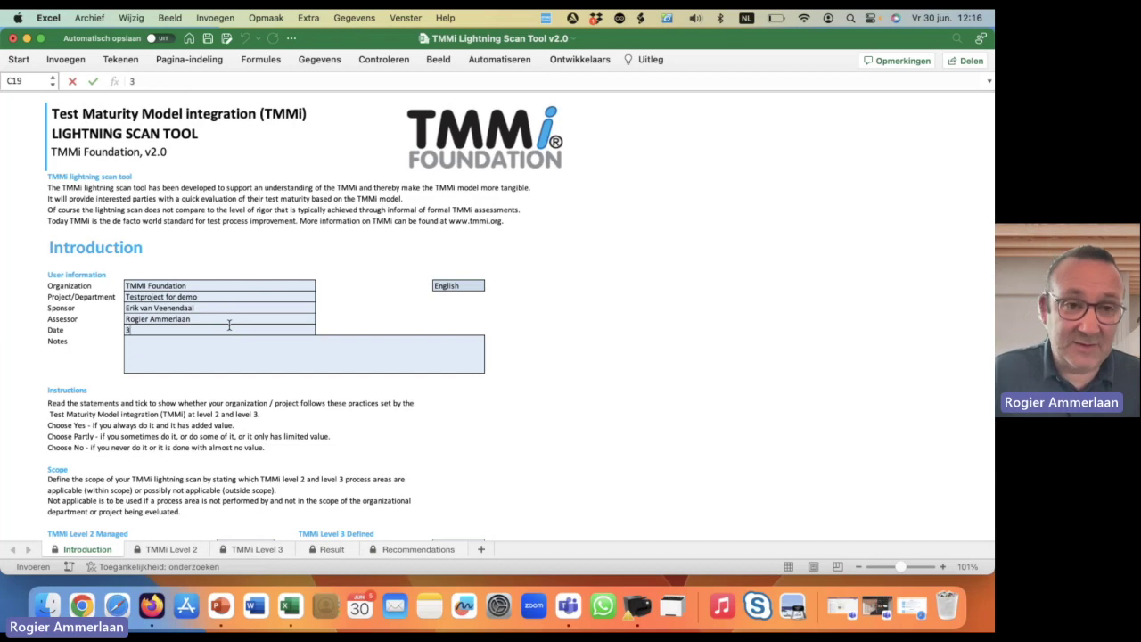
{"action": "key", "text": "BackSpace"}
{"action": "key", "text": "BackSpace"}
{"action": "type", "text": "June 30th, 2023"}
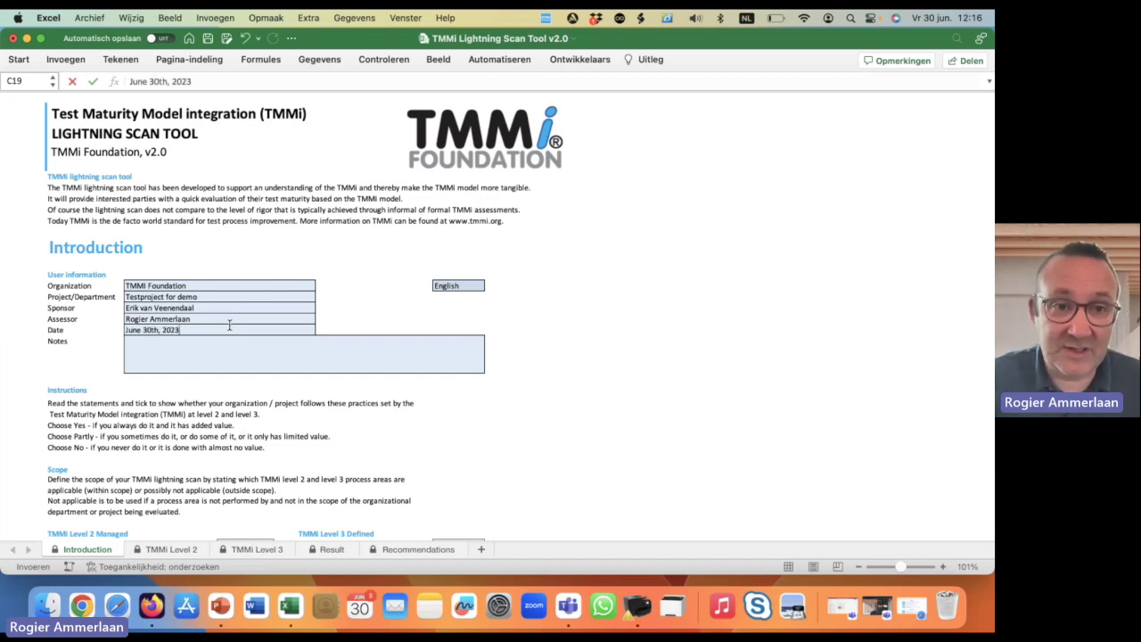
Step: Enter the note Sample department assessment in the user information
{"action": "double_click", "coordinate": [228, 354]}
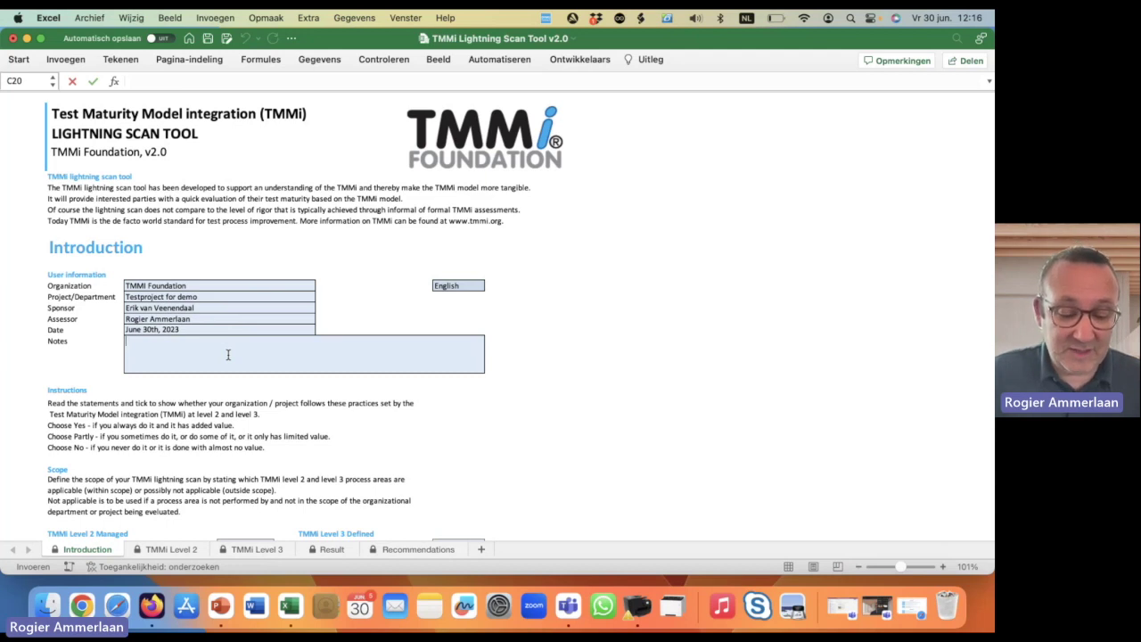
{"action": "type", "text": "Sam"}
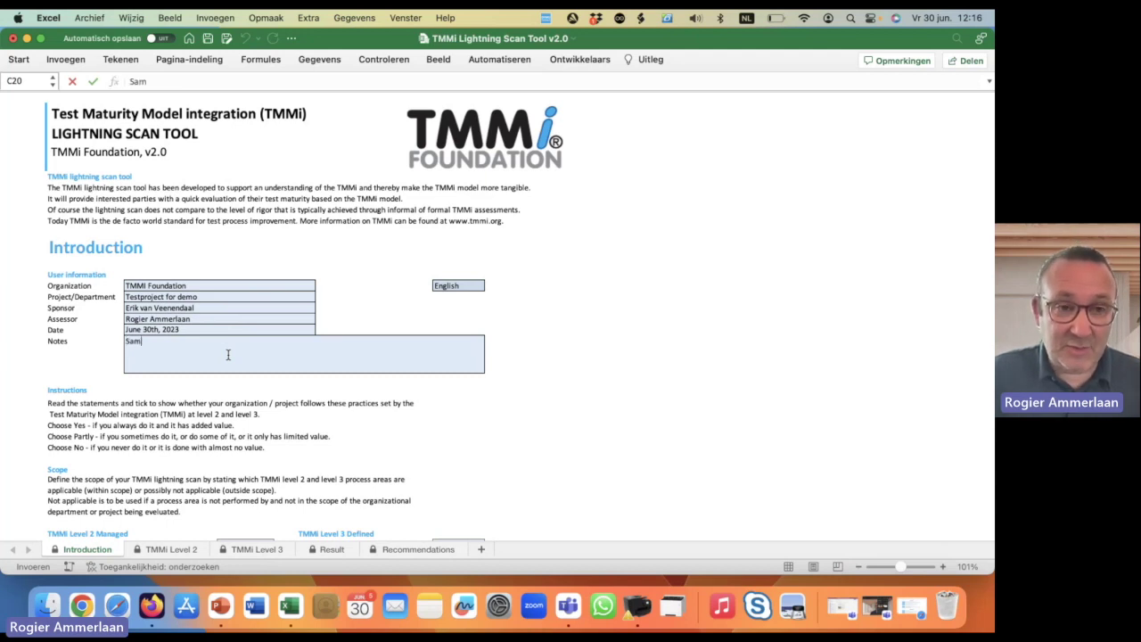
{"action": "type", "text": "ple departmen"}
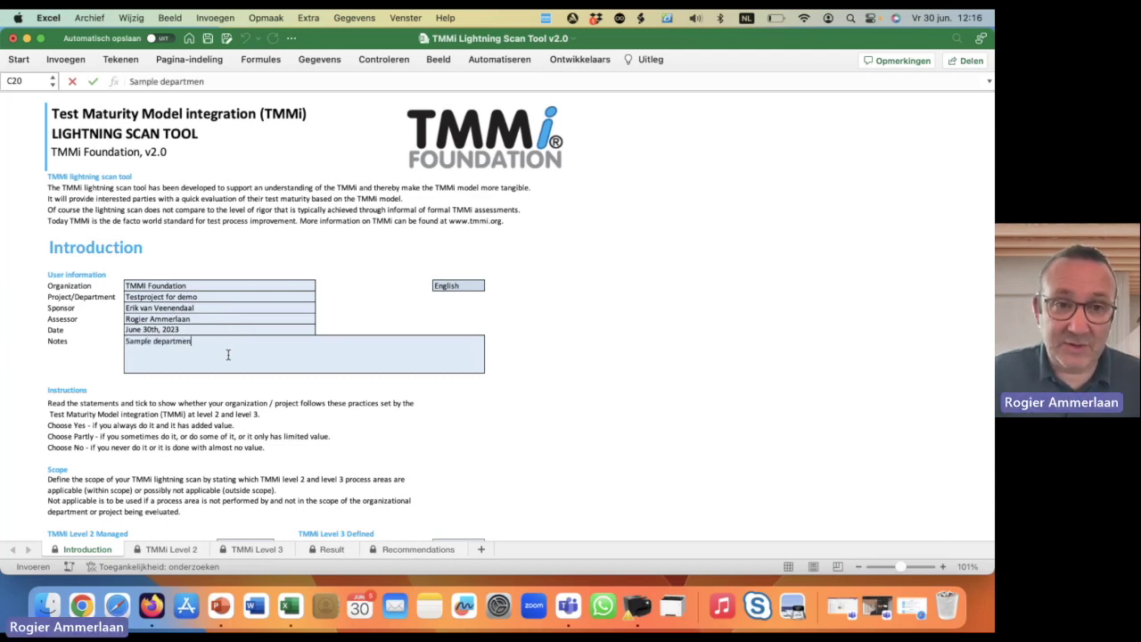
{"action": "type", "text": "t assessment"}
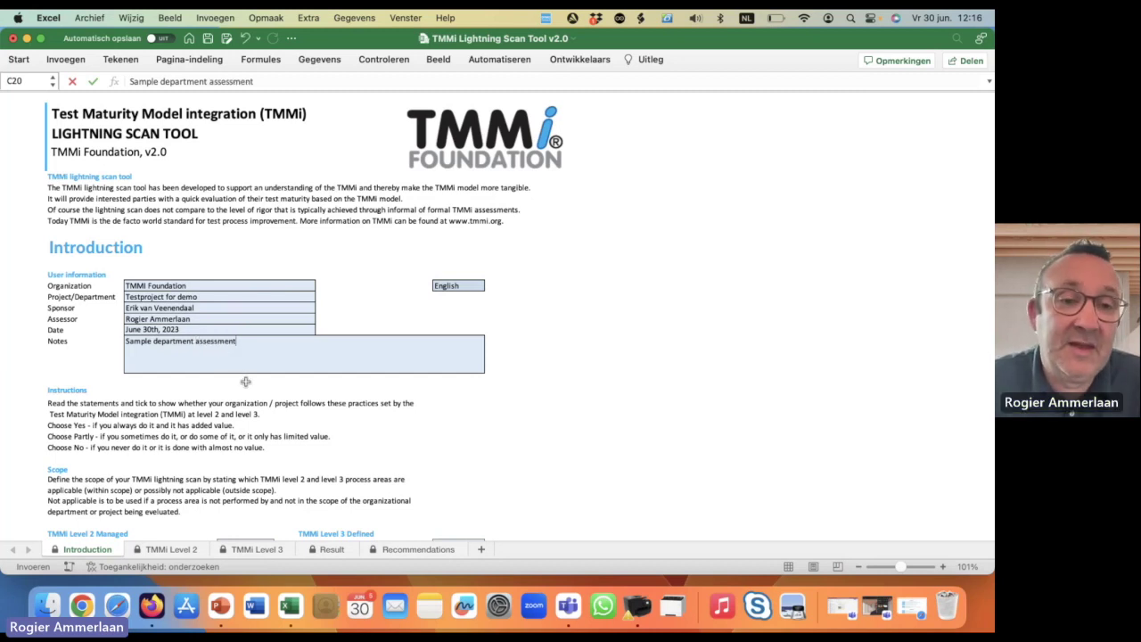
{"action": "key", "text": "Return"}
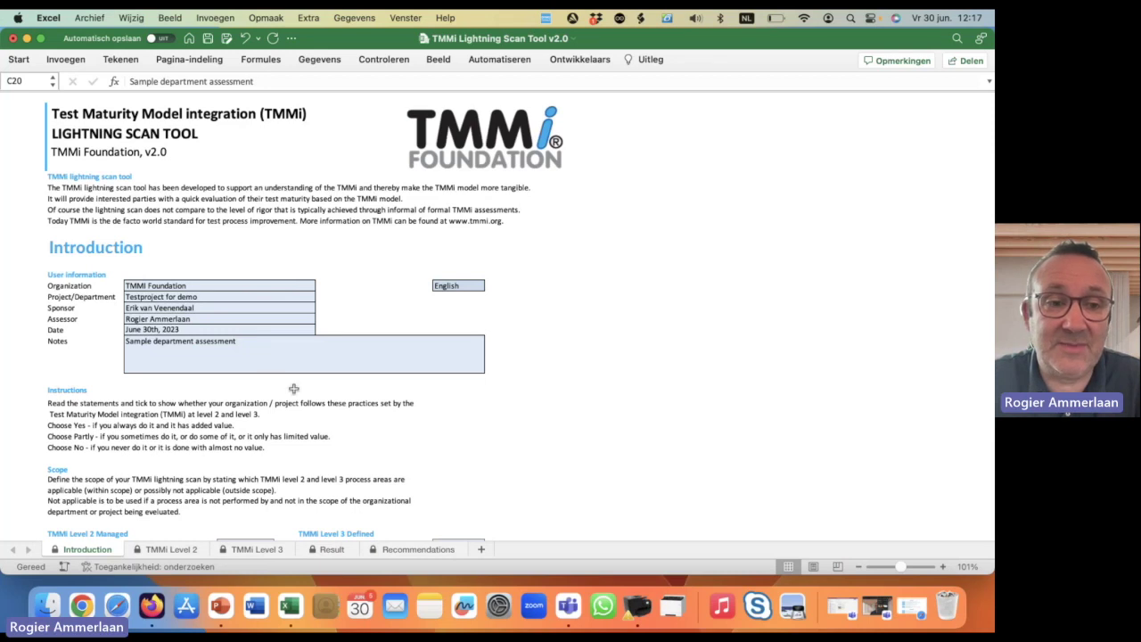
Step: In the scope section, set PA 2.1 Test Policy and Strategy and PA 3.3 Test Life Cycle and Integration to Not Applicable
{"action": "scroll", "coordinate": [294, 389], "scroll_direction": "down", "scroll_amount": 4}
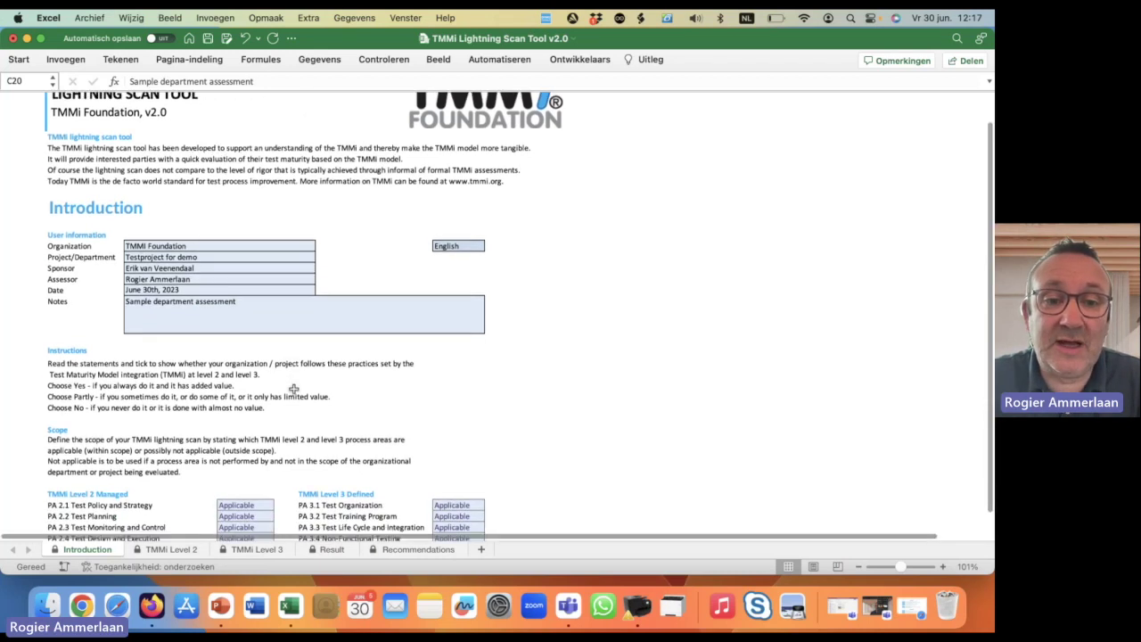
{"action": "scroll", "coordinate": [293, 389], "scroll_direction": "down", "scroll_amount": 6}
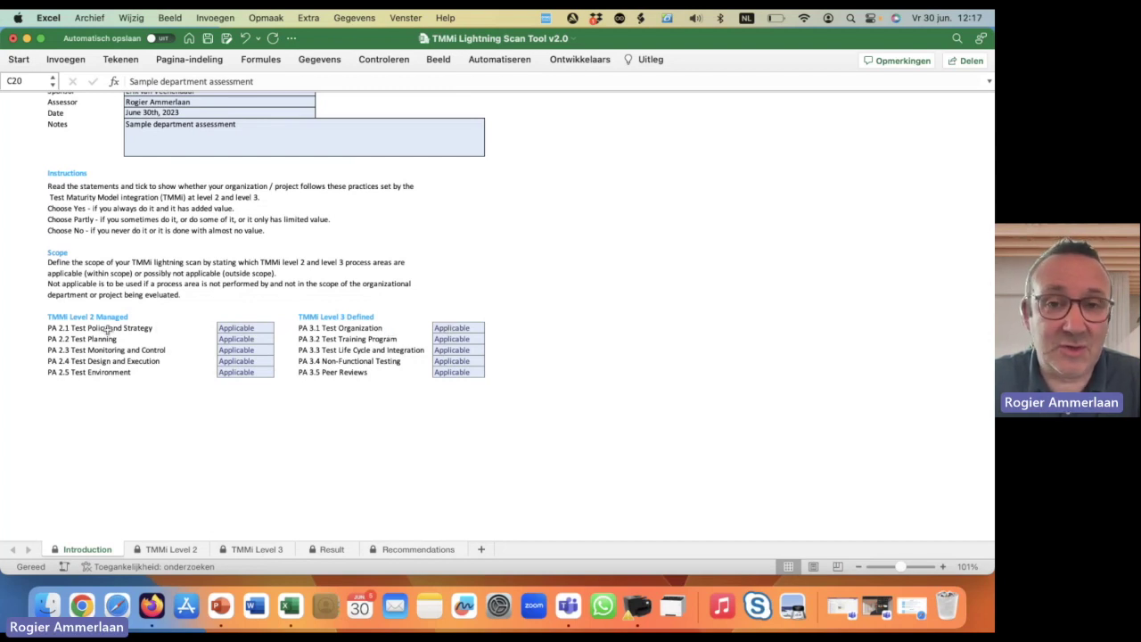
{"action": "left_click", "coordinate": [257, 330]}
{"action": "left_click", "coordinate": [279, 329]}
{"action": "left_click", "coordinate": [268, 361]}
{"action": "left_click", "coordinate": [477, 349]}
{"action": "left_click", "coordinate": [490, 350]}
{"action": "left_click", "coordinate": [474, 382]}
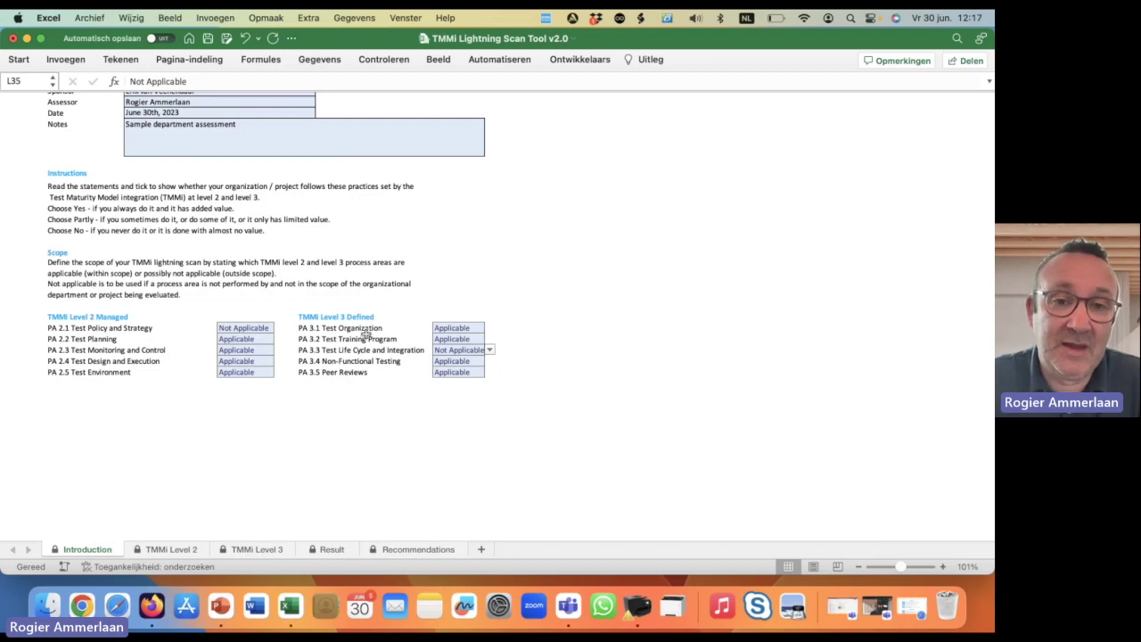
Step: On the TMMi Level 2 sheet, answer the five process area 2.2 Test Planning statements yes, no, yes, Partly and yes
{"action": "scroll", "coordinate": [405, 414], "scroll_direction": "up", "scroll_amount": 5}
{"action": "scroll", "coordinate": [427, 412], "scroll_direction": "up", "scroll_amount": 1}
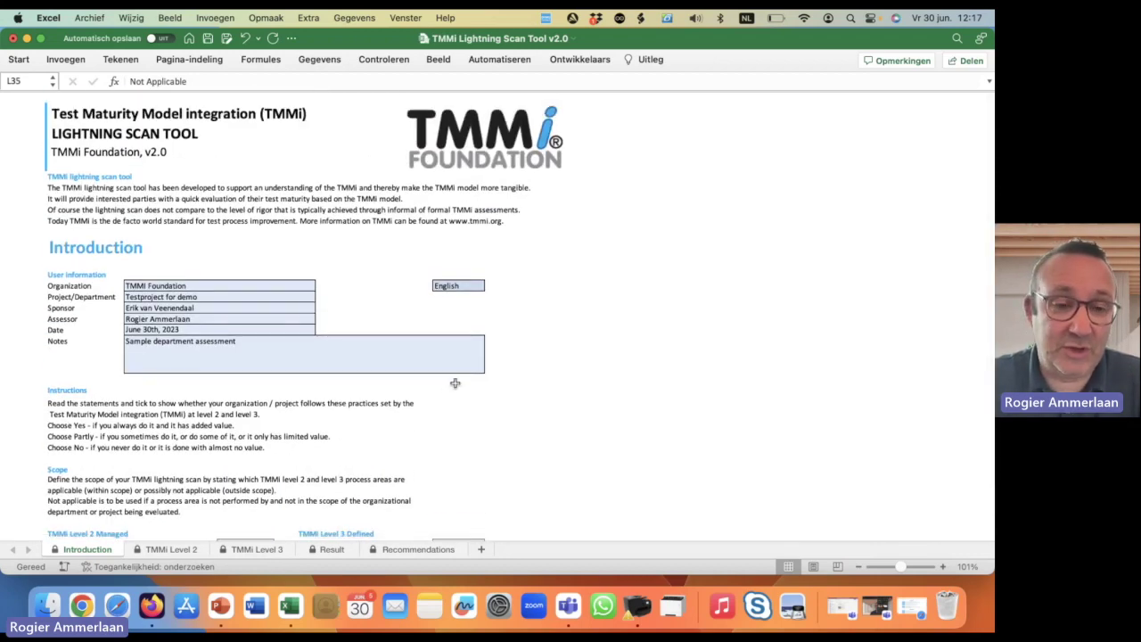
{"action": "left_click", "coordinate": [170, 550]}
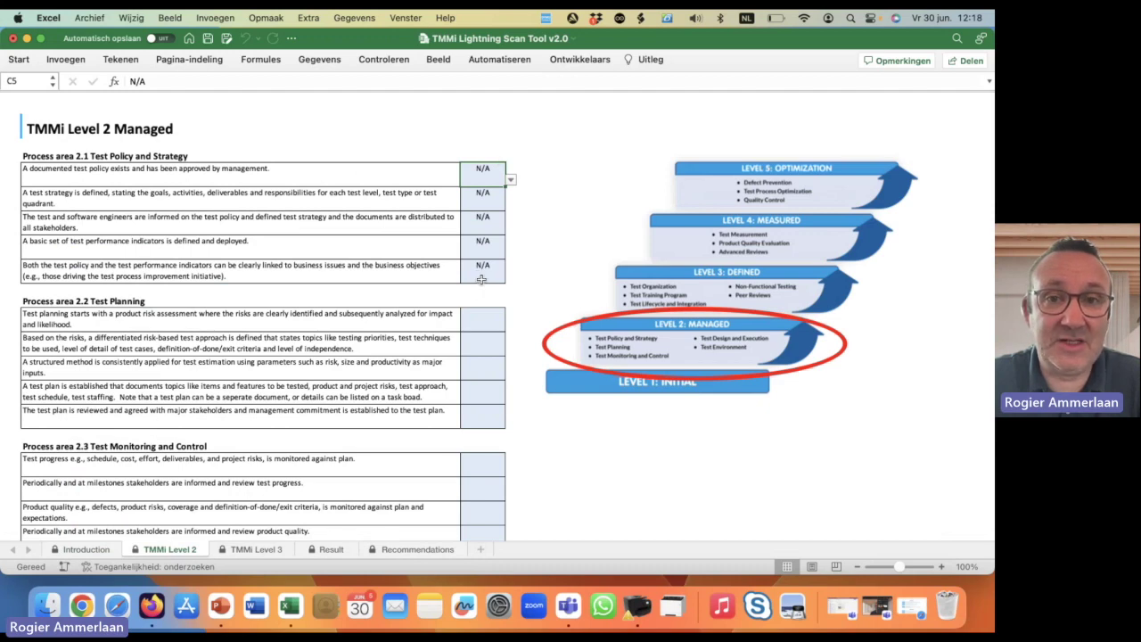
{"action": "left_click", "coordinate": [493, 317]}
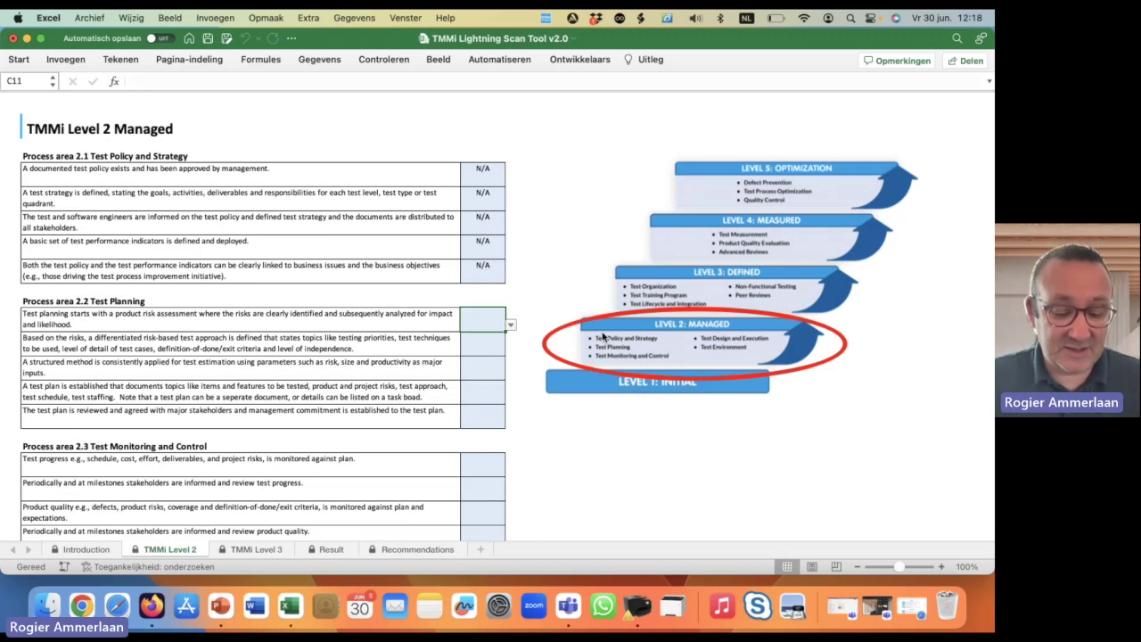
{"action": "left_click", "coordinate": [511, 326]}
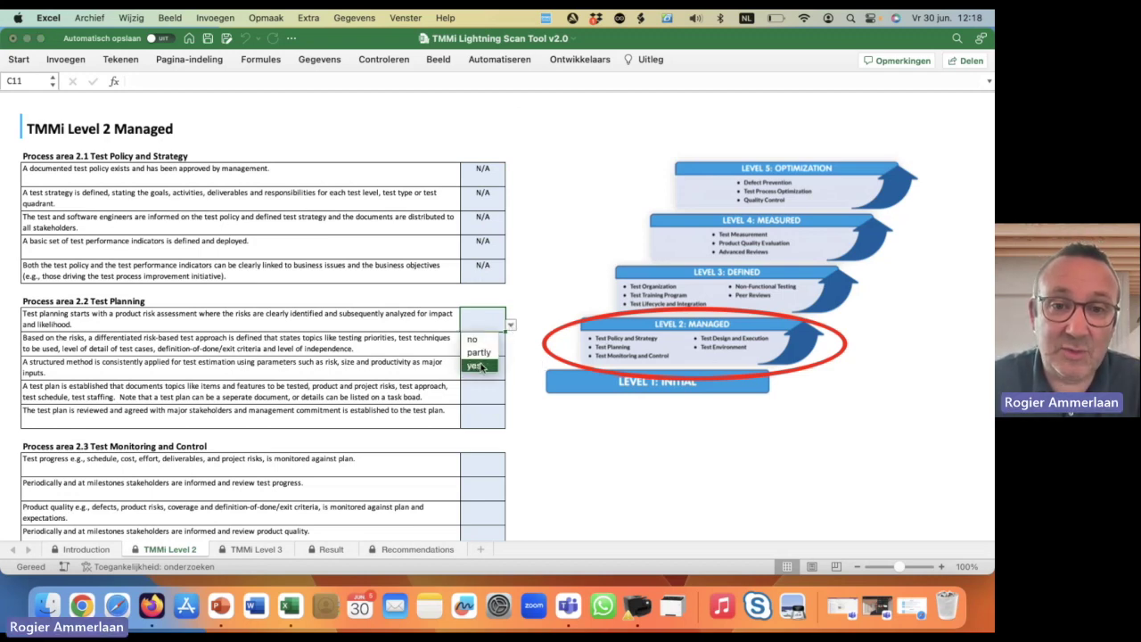
{"action": "left_click", "coordinate": [479, 367]}
{"action": "left_click", "coordinate": [485, 345]}
{"action": "type", "text": "no"}
{"action": "key", "text": "Return"}
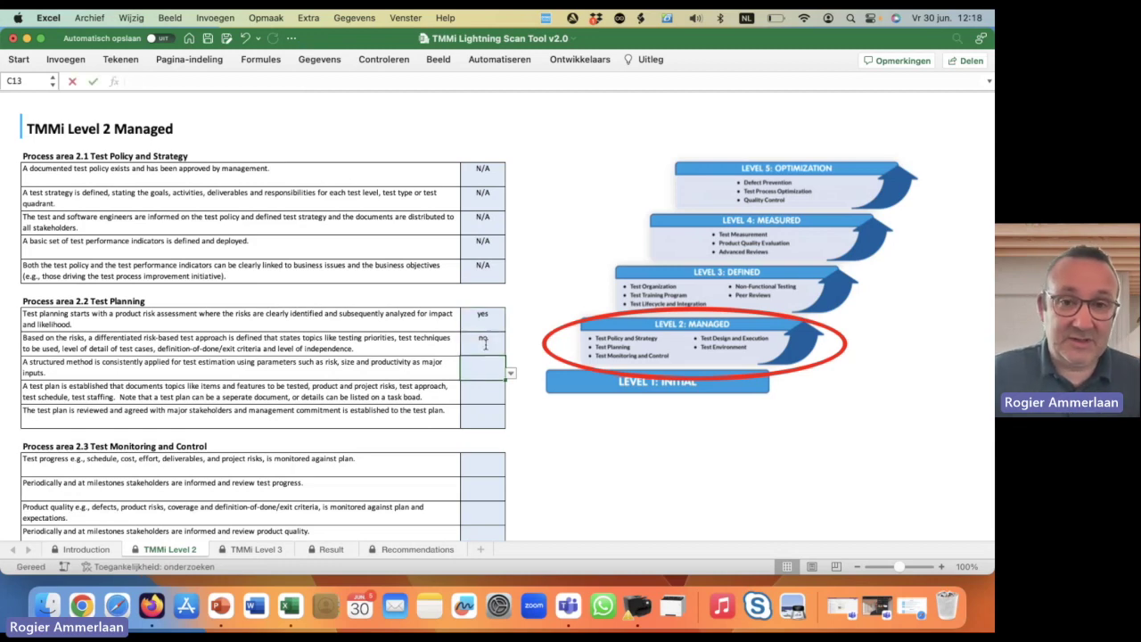
{"action": "type", "text": "yes"}
{"action": "key", "text": "Return"}
{"action": "type", "text": "Partly"}
{"action": "key", "text": "Return"}
{"action": "type", "text": "yes"}
{"action": "key", "text": "Return"}
Step: Answer the five process area 2.3 Test Monitoring and Control statements yes, no, partly, no and no
{"action": "type", "text": "yes"}
{"action": "key", "text": "Return"}
{"action": "type", "text": "p"}
{"action": "key", "text": "BackSpace"}
{"action": "key", "text": "BackSpace"}
{"action": "type", "text": "no"}
{"action": "key", "text": "Return"}
{"action": "type", "text": "partly"}
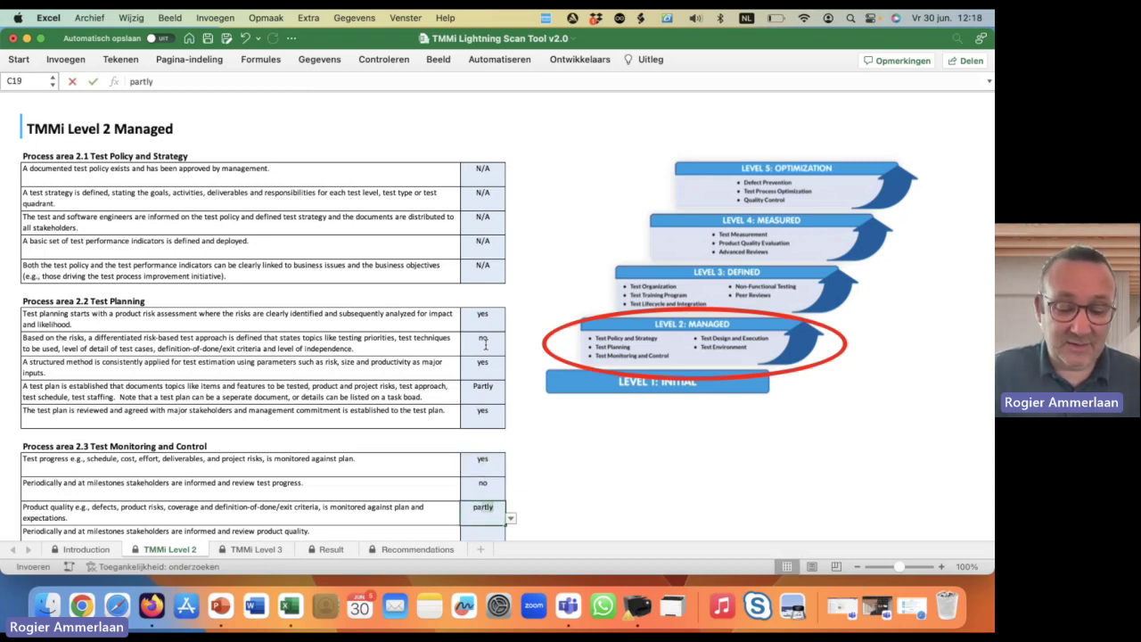
{"action": "key", "text": "Return"}
{"action": "type", "text": "no"}
{"action": "key", "text": "Return"}
{"action": "type", "text": "no"}
{"action": "key", "text": "Return"}
Step: Answer yes to all five process area 2.4 Test Design and Execution statements
{"action": "type", "text": "yes"}
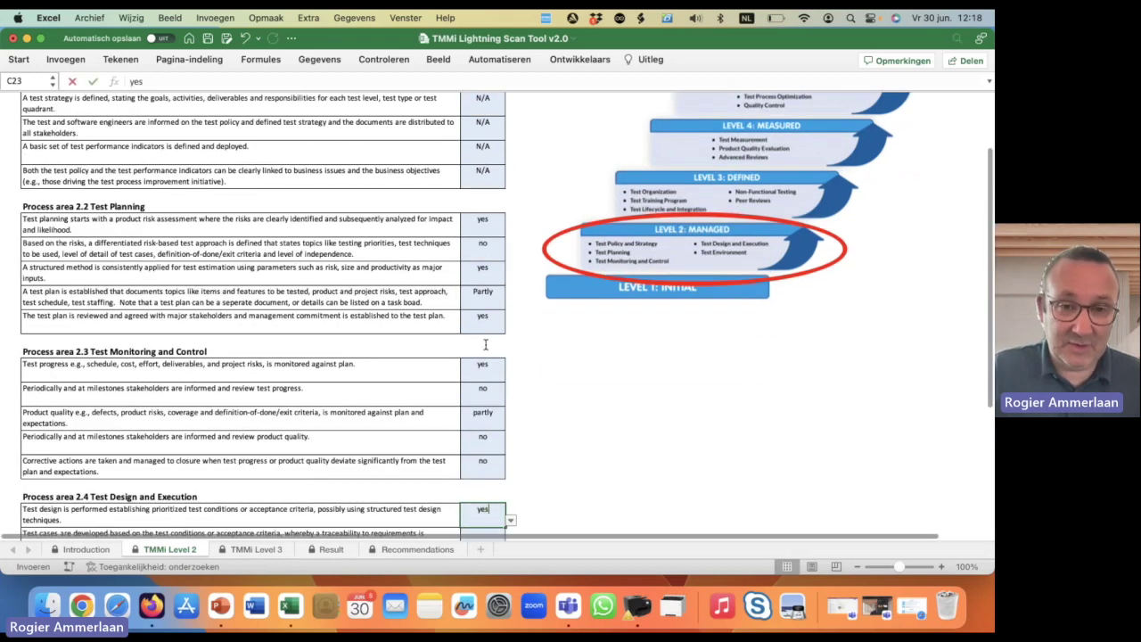
{"action": "key", "text": "Return"}
{"action": "type", "text": "yes"}
{"action": "key", "text": "Return"}
{"action": "type", "text": "yes"}
{"action": "key", "text": "Return"}
{"action": "type", "text": "yes"}
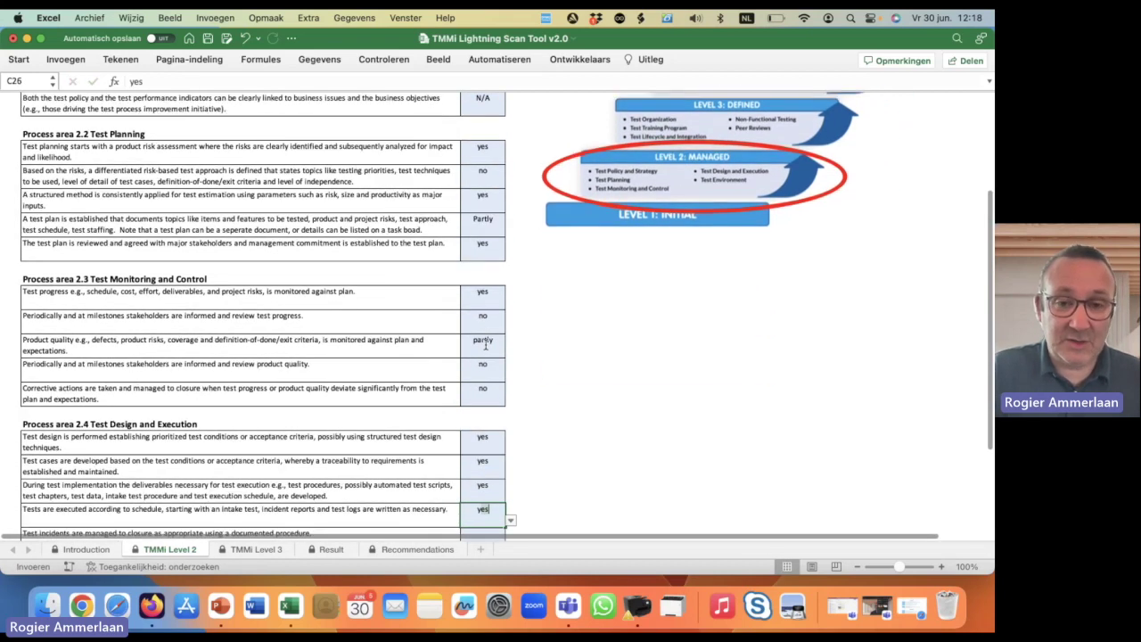
{"action": "key", "text": "Return"}
{"action": "type", "text": "yes"}
{"action": "key", "text": "Return"}
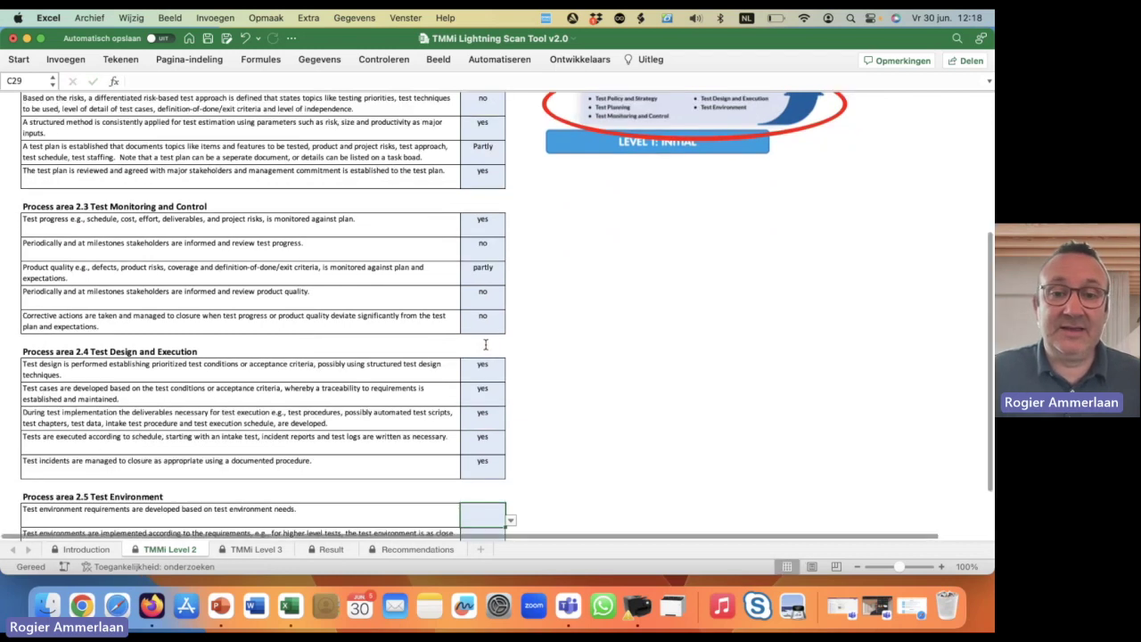
Step: Answer yes to the first four process area 2.5 Test Environment statements and no to the test data statement
{"action": "type", "text": "yes"}
{"action": "key", "text": "Return"}
{"action": "type", "text": "yes"}
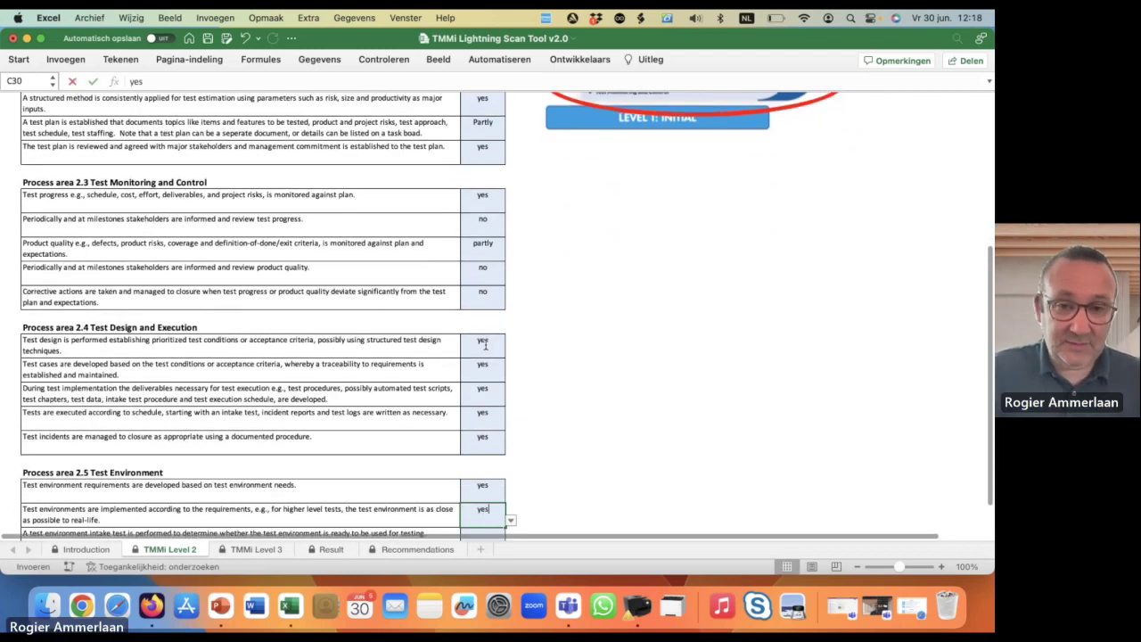
{"action": "key", "text": "Return"}
{"action": "type", "text": "yes"}
{"action": "key", "text": "Return"}
{"action": "type", "text": "yes"}
{"action": "key", "text": "Return"}
{"action": "type", "text": "no"}
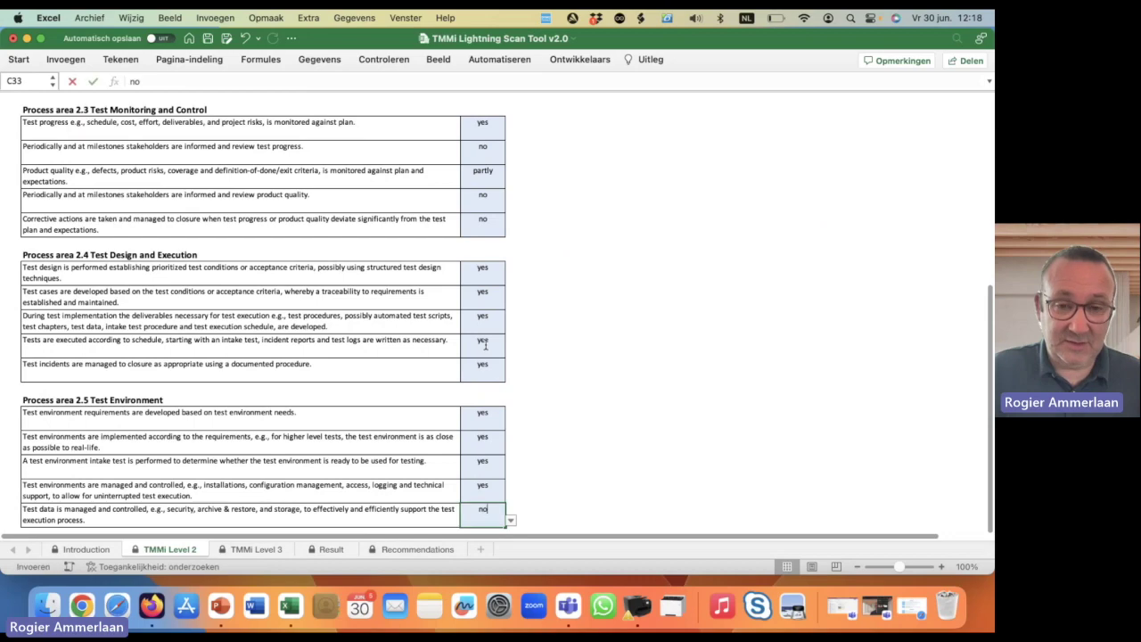
{"action": "key", "text": "Return"}
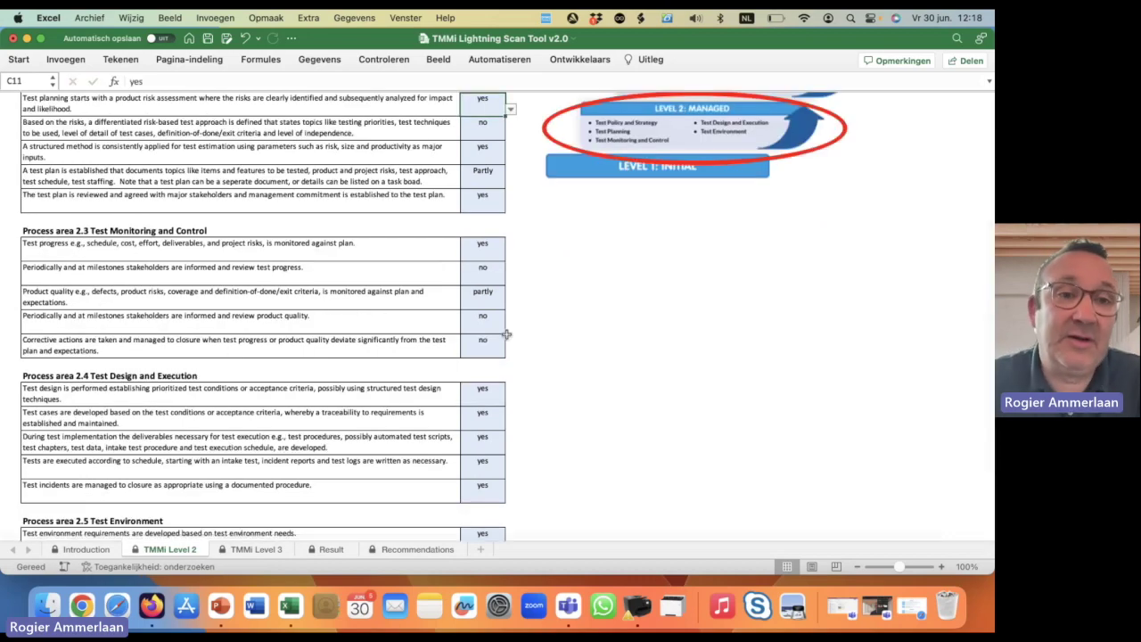
Step: Look through the completed TMMi Level 2 answers and the TMMi Level 3 statements for process areas 3.1 to 3.3
{"action": "scroll", "coordinate": [472, 312], "scroll_direction": "down", "scroll_amount": 5}
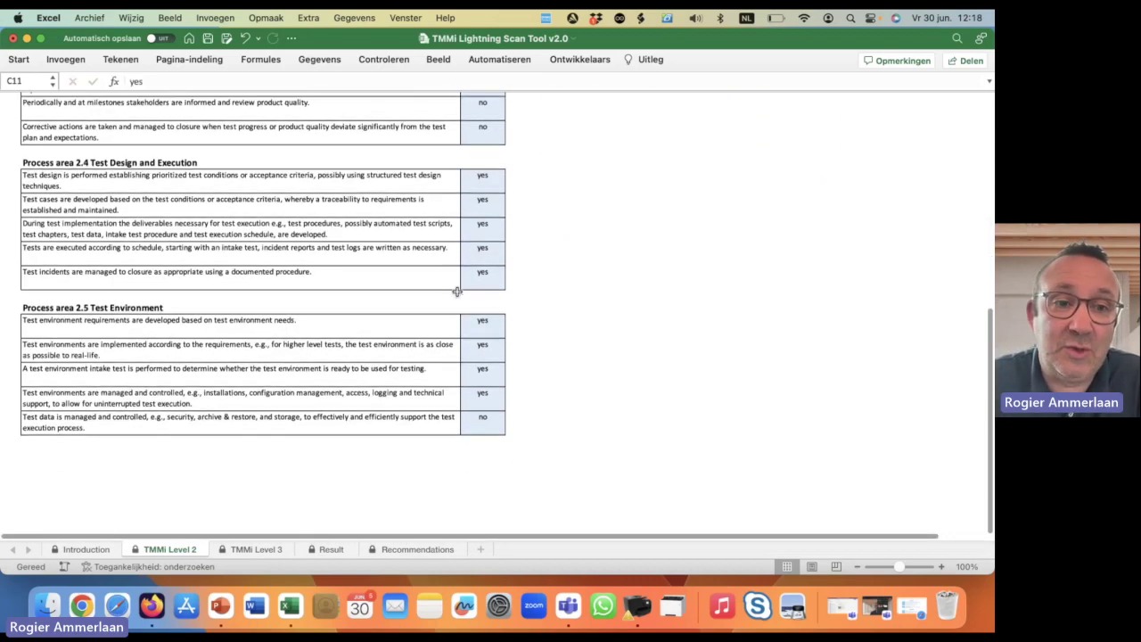
{"action": "scroll", "coordinate": [457, 291], "scroll_direction": "up", "scroll_amount": 15}
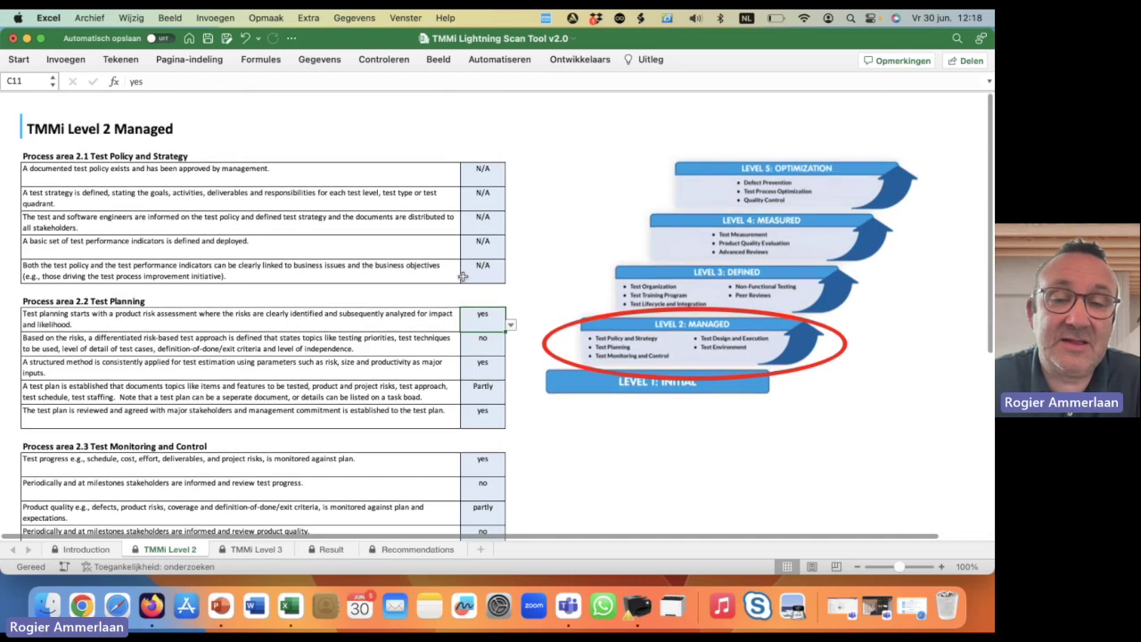
{"action": "left_click", "coordinate": [266, 552]}
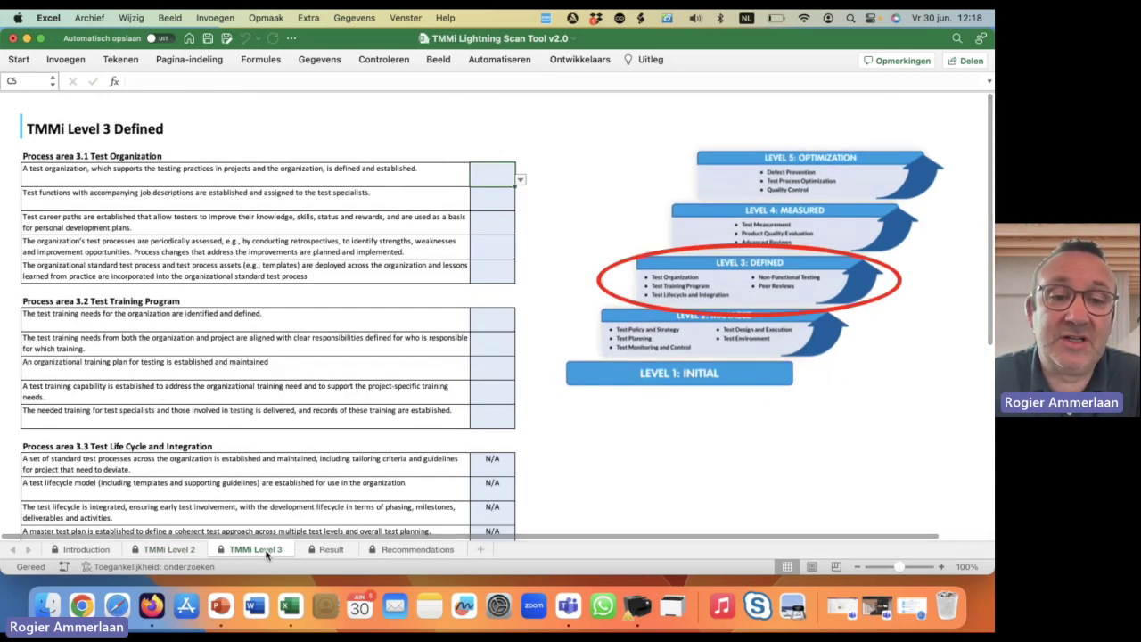
{"action": "scroll", "coordinate": [515, 490], "scroll_direction": "down", "scroll_amount": 2}
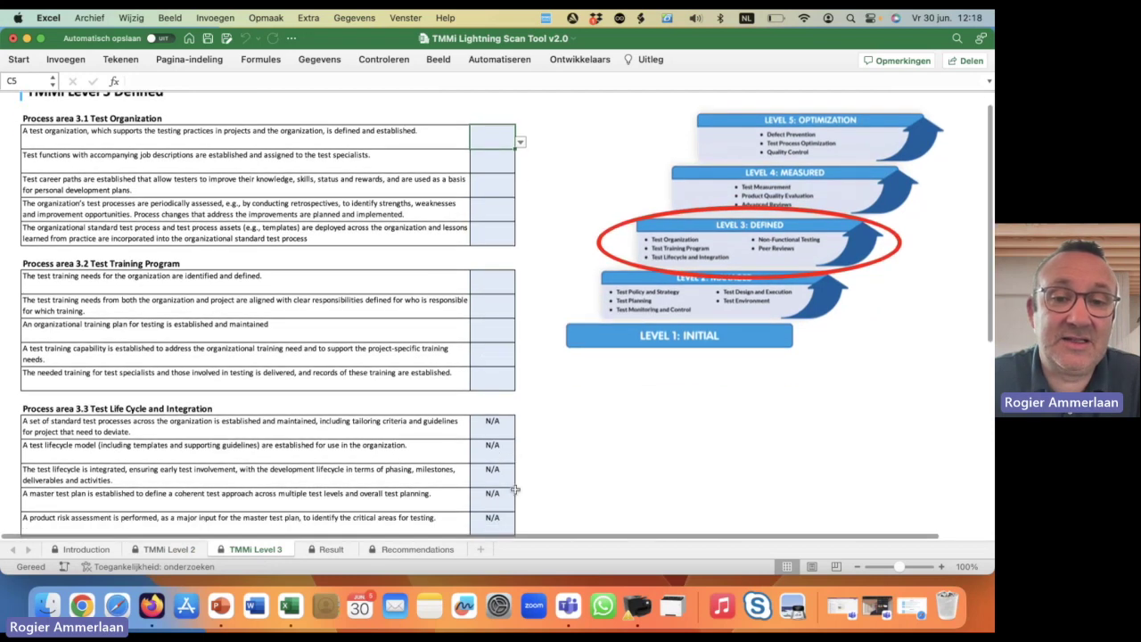
{"action": "scroll", "coordinate": [515, 490], "scroll_direction": "down", "scroll_amount": 2}
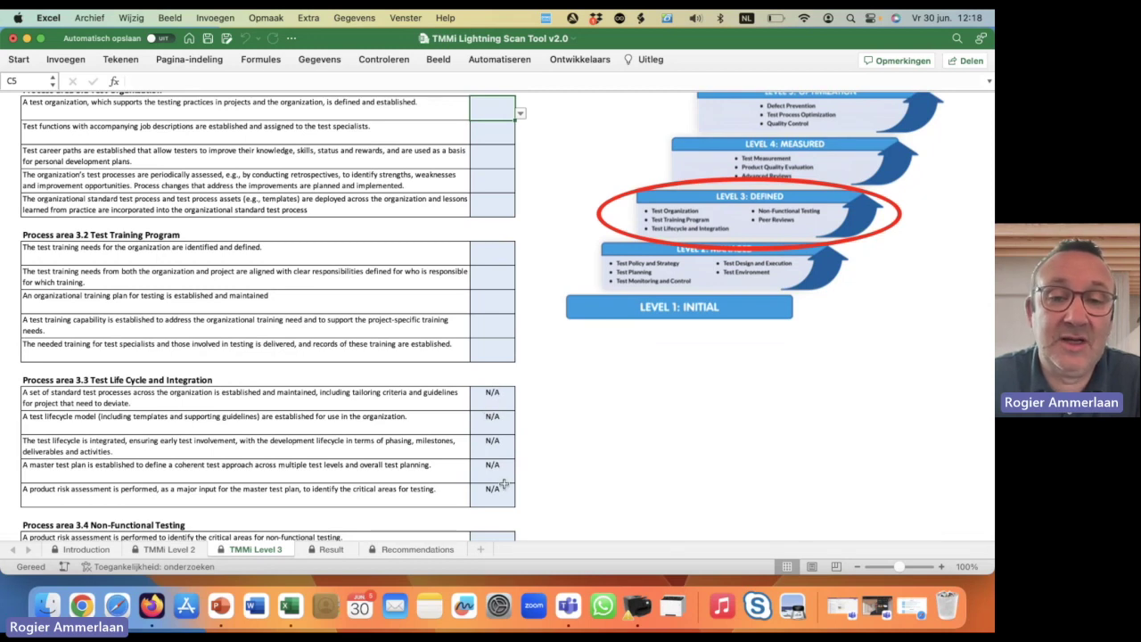
{"action": "scroll", "coordinate": [507, 393], "scroll_direction": "up", "scroll_amount": 4}
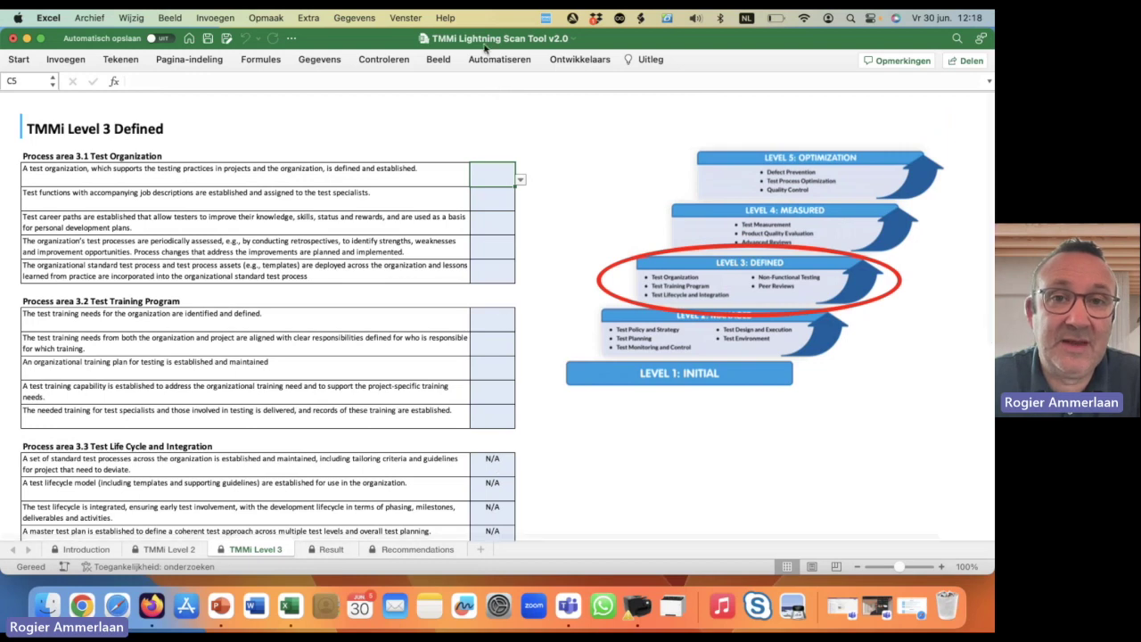
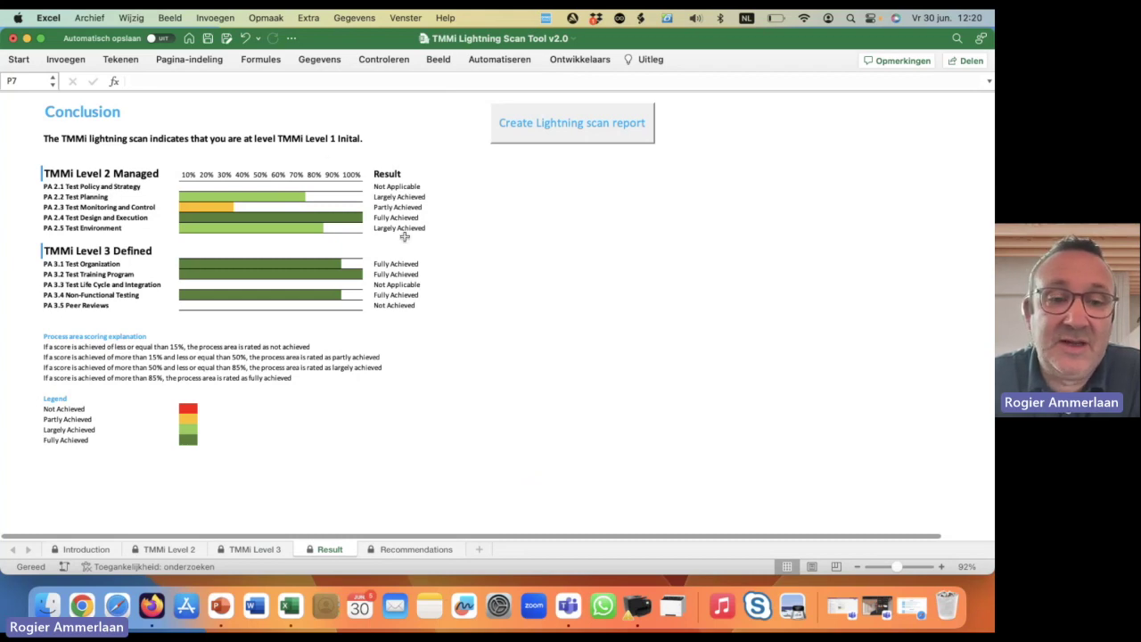
Step: On the TMMi Level 2 sheet, set every answer in process areas 2.2 to 2.5 to Yes, starting from the second Test Planning statement
{"action": "left_click", "coordinate": [171, 549]}
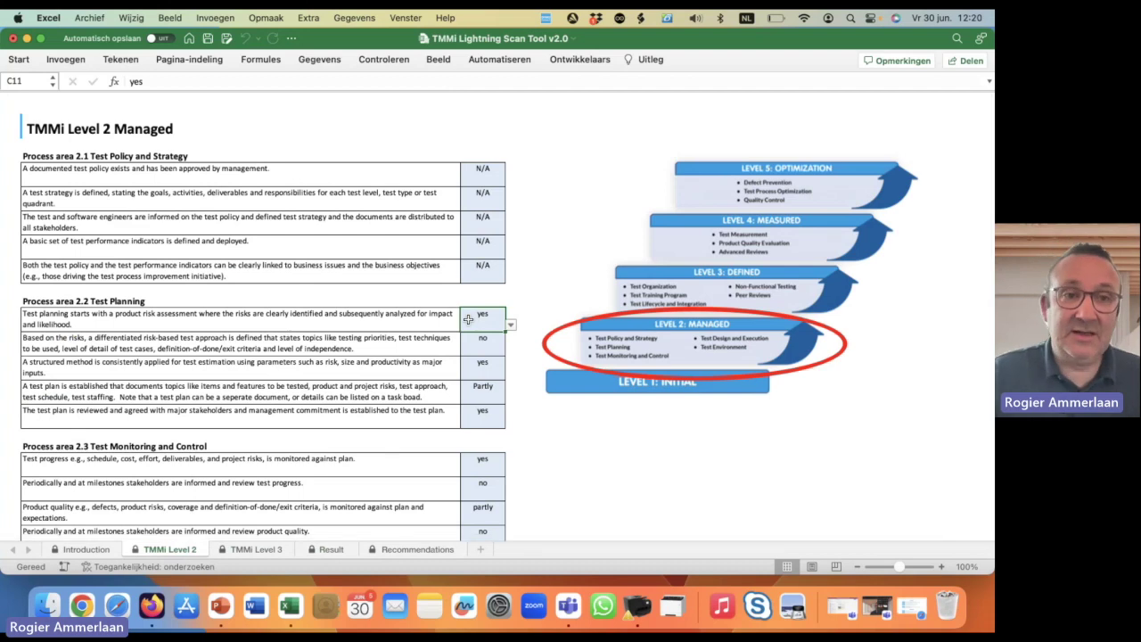
{"action": "key", "text": "Return"}
{"action": "type", "text": "yes"}
{"action": "key", "text": "Return"}
{"action": "type", "text": "yes"}
{"action": "key", "text": "Return"}
{"action": "type", "text": "yes"}
{"action": "key", "text": "Return"}
{"action": "type", "text": "yes"}
{"action": "type", "text": " yes yes yes yes yes yes"}
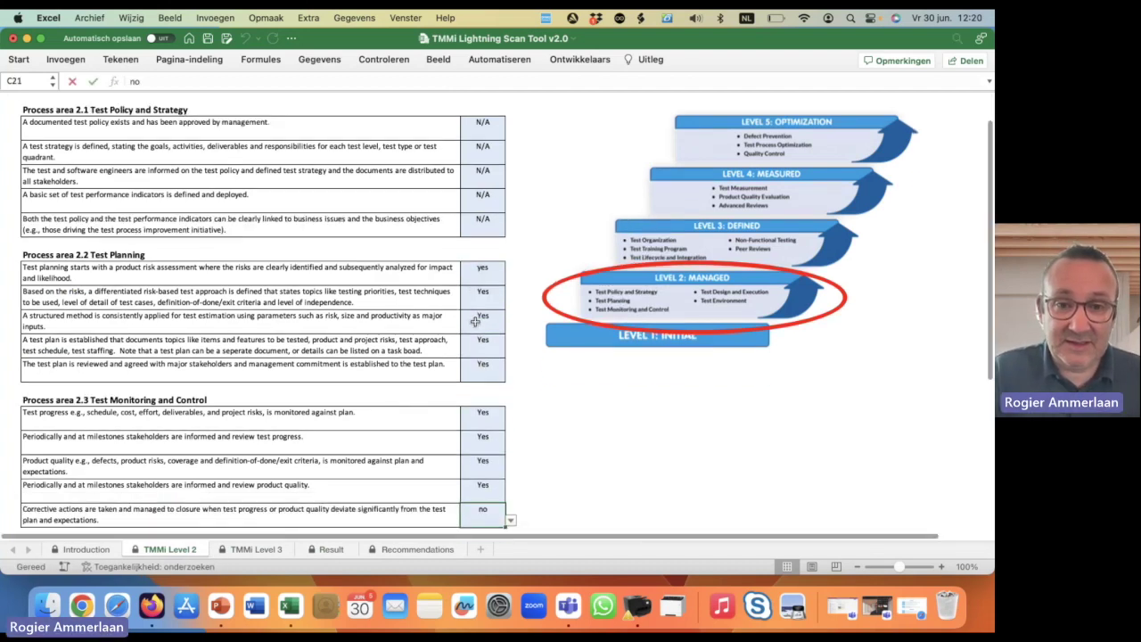
{"action": "type", "text": " yes yes yes yes yes yes no"}
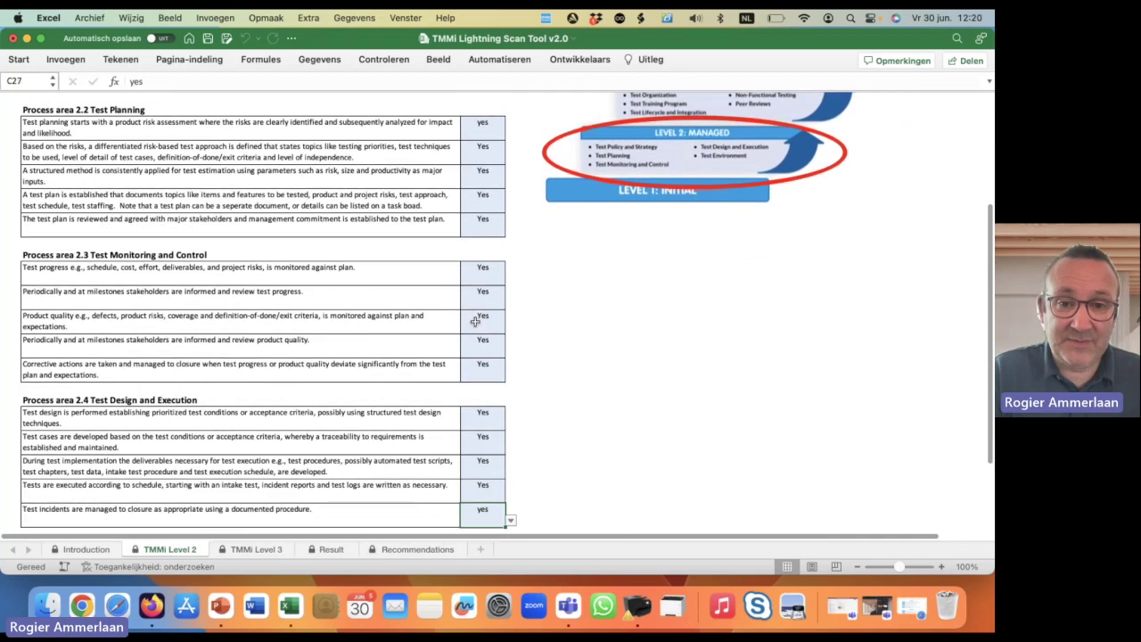
{"action": "key", "text": "Return"}
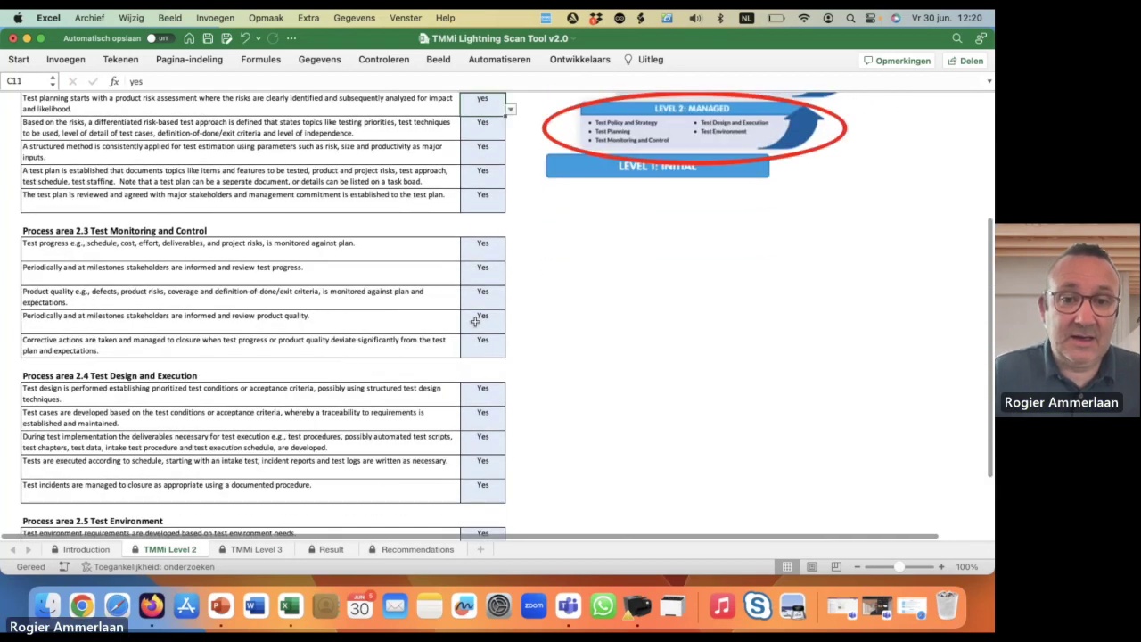
Step: Examine the scan conclusion on the Result sheet and the strong and attention areas for Levels 2 and 3 on the Recommendations sheet
{"action": "left_click", "coordinate": [334, 549]}
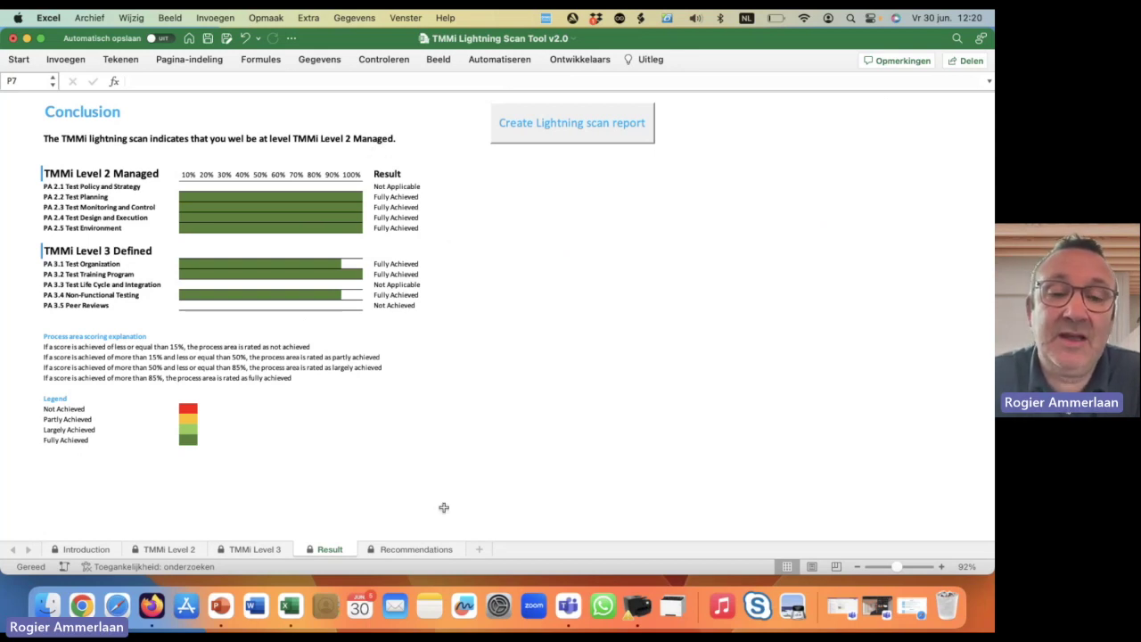
{"action": "left_click", "coordinate": [417, 550]}
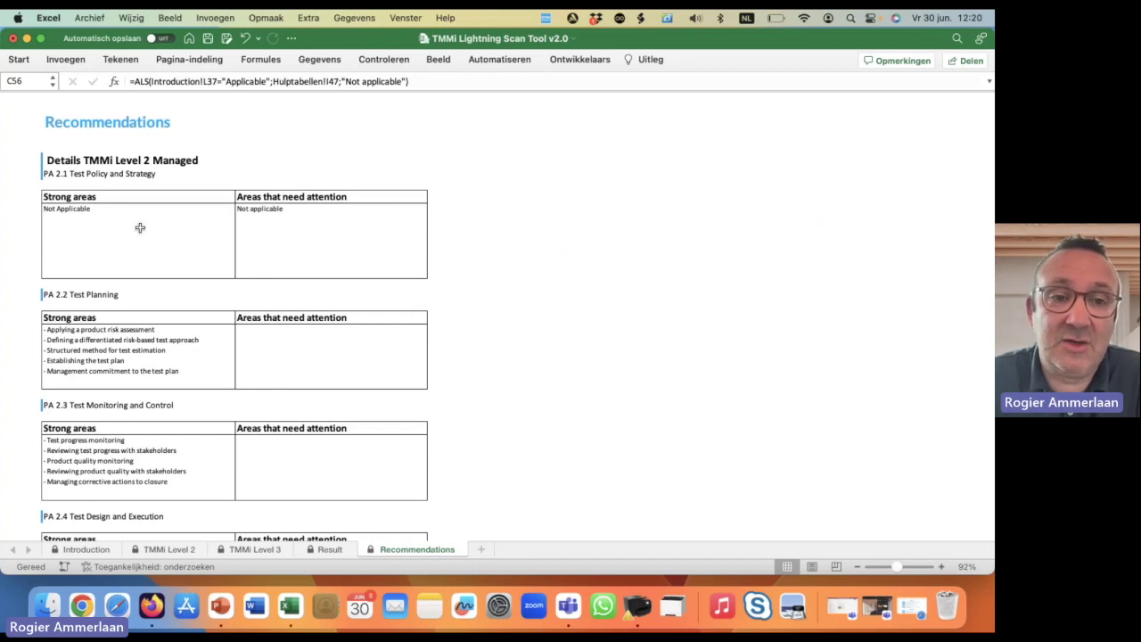
{"action": "scroll", "coordinate": [317, 324], "scroll_direction": "down", "scroll_amount": 3}
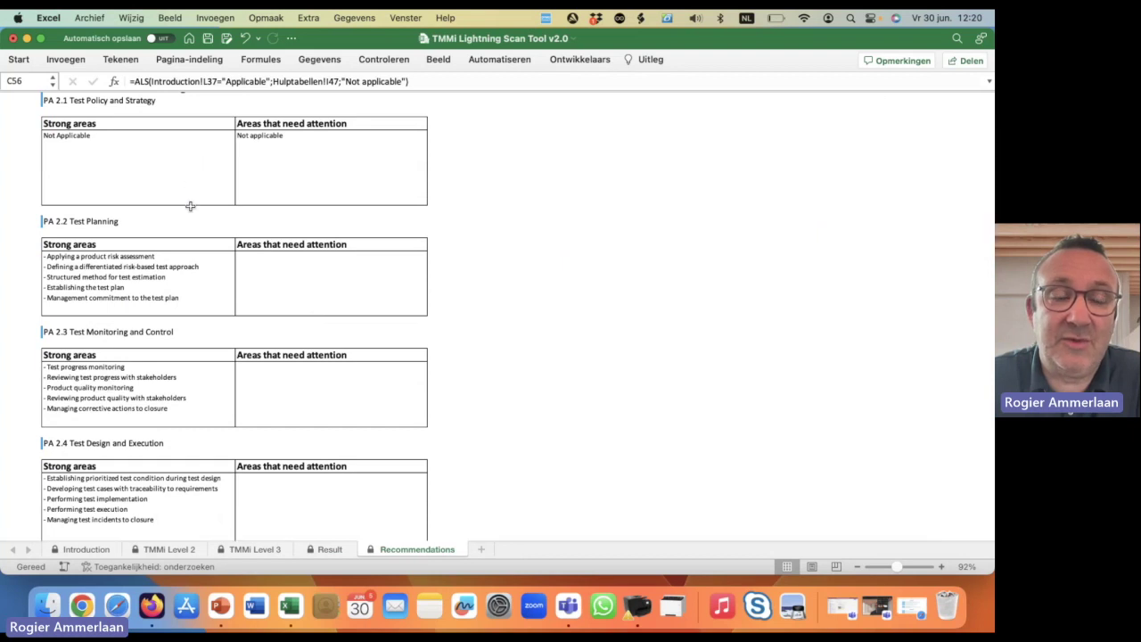
{"action": "scroll", "coordinate": [188, 204], "scroll_direction": "up", "scroll_amount": 2}
{"action": "scroll", "coordinate": [189, 206], "scroll_direction": "down", "scroll_amount": 3}
{"action": "scroll", "coordinate": [190, 206], "scroll_direction": "down", "scroll_amount": 3}
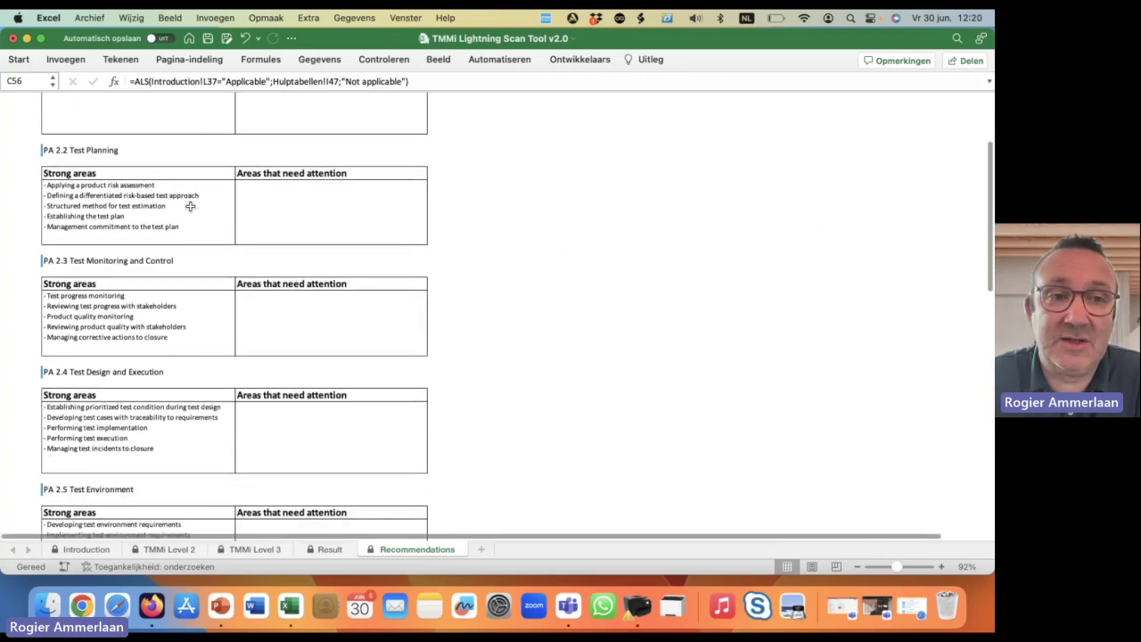
{"action": "scroll", "coordinate": [190, 206], "scroll_direction": "down", "scroll_amount": 3}
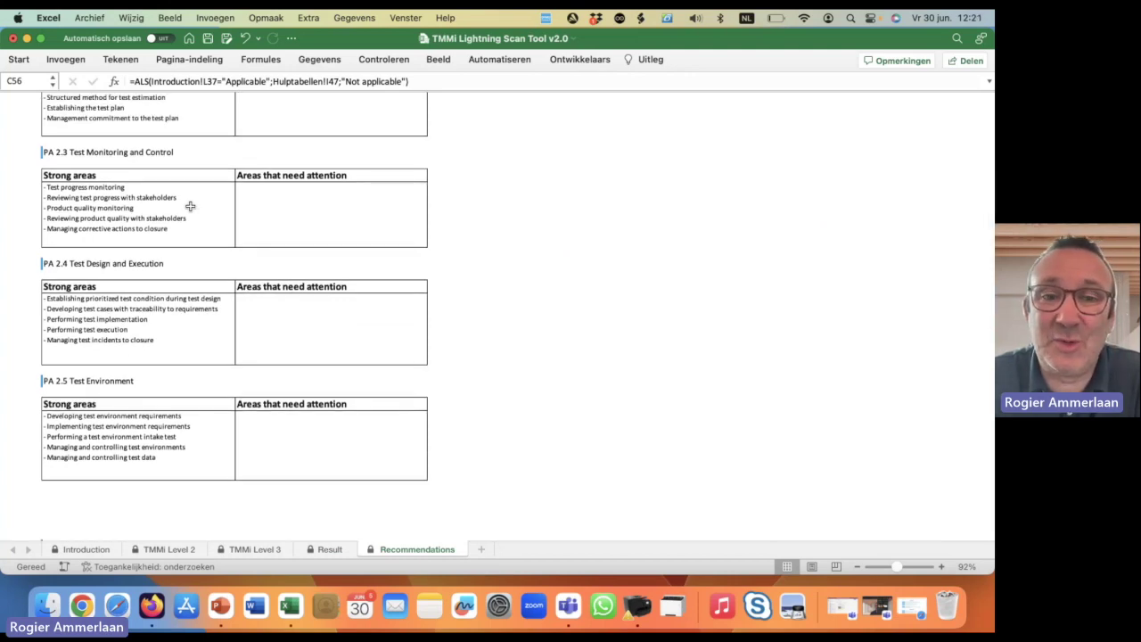
{"action": "scroll", "coordinate": [190, 206], "scroll_direction": "down", "scroll_amount": 8}
{"action": "scroll", "coordinate": [190, 206], "scroll_direction": "down", "scroll_amount": 9}
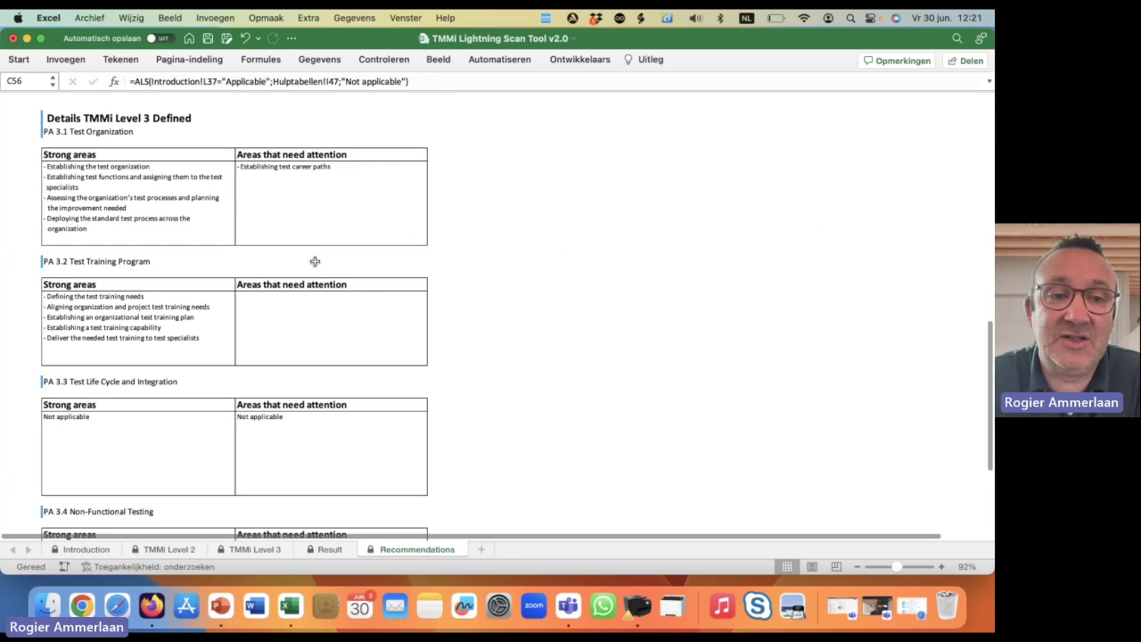
{"action": "scroll", "coordinate": [315, 261], "scroll_direction": "down", "scroll_amount": 7}
{"action": "scroll", "coordinate": [314, 262], "scroll_direction": "down", "scroll_amount": 5}
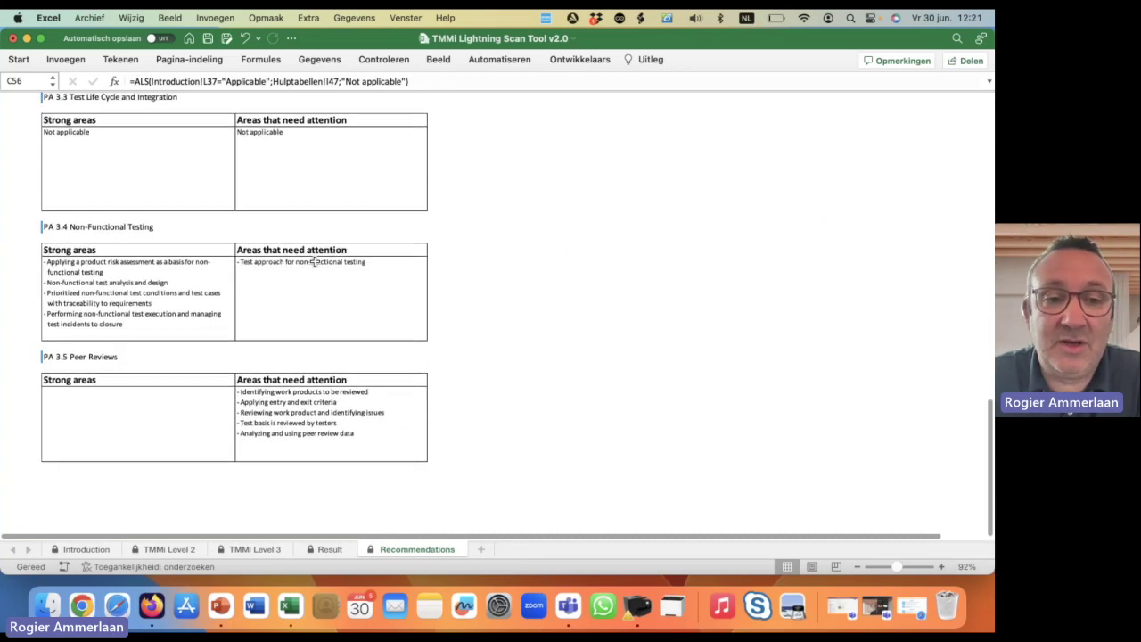
{"action": "scroll", "coordinate": [315, 261], "scroll_direction": "up", "scroll_amount": 12}
{"action": "scroll", "coordinate": [315, 261], "scroll_direction": "up", "scroll_amount": 13}
{"action": "scroll", "coordinate": [314, 261], "scroll_direction": "up", "scroll_amount": 12}
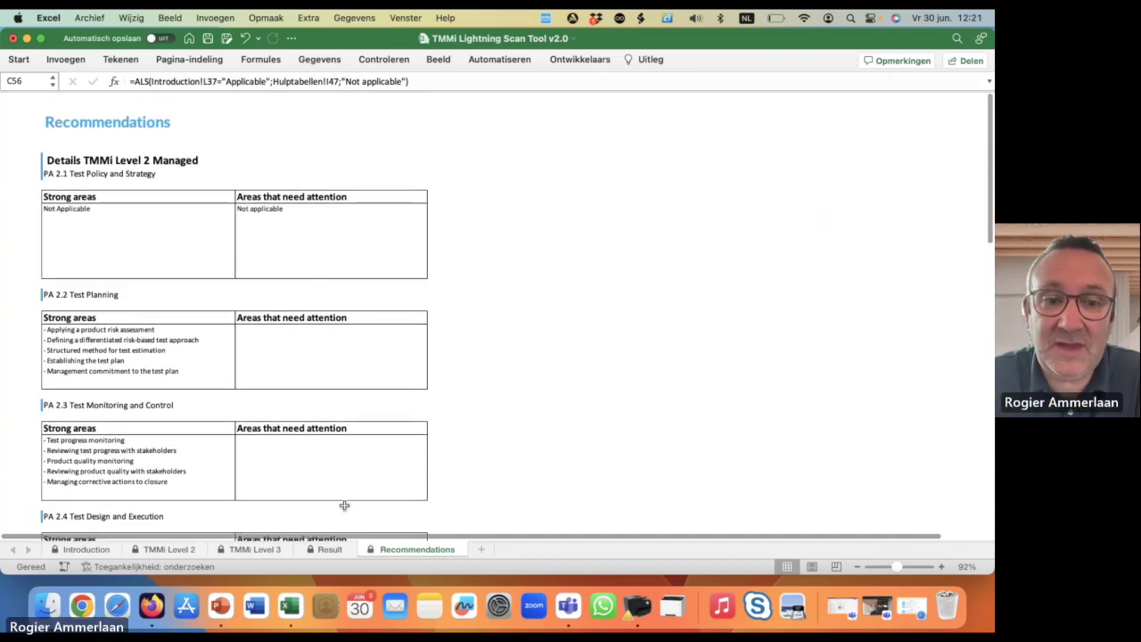
Step: Create the Lightning scan report as a PDF from the Result sheet and dismiss the save message after reading the file location
{"action": "left_click", "coordinate": [330, 549]}
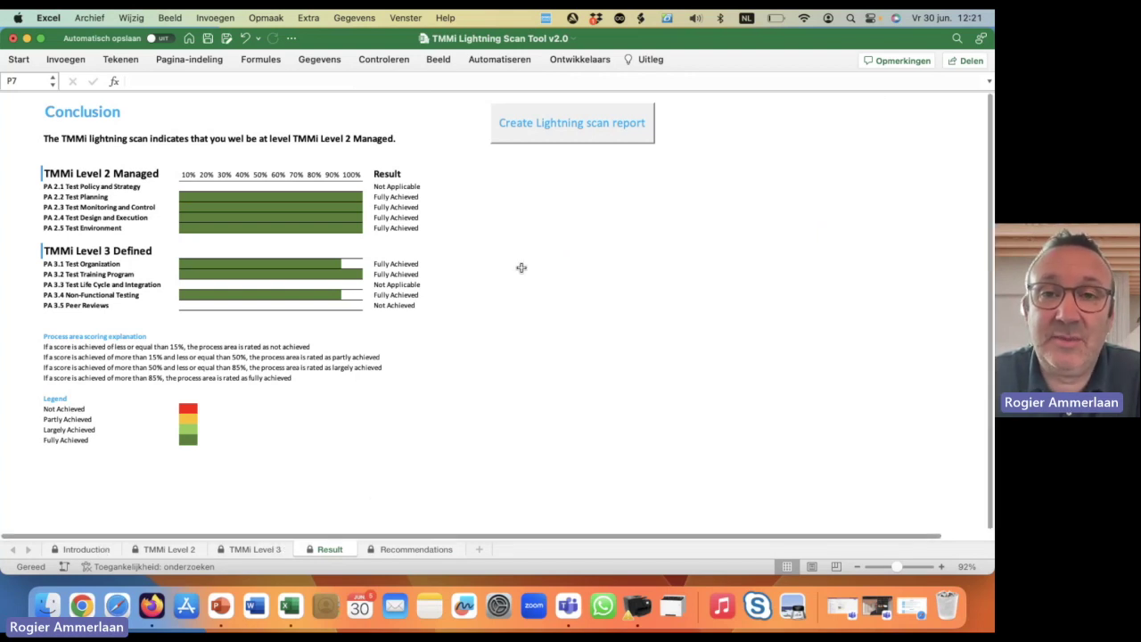
{"action": "left_click", "coordinate": [528, 131]}
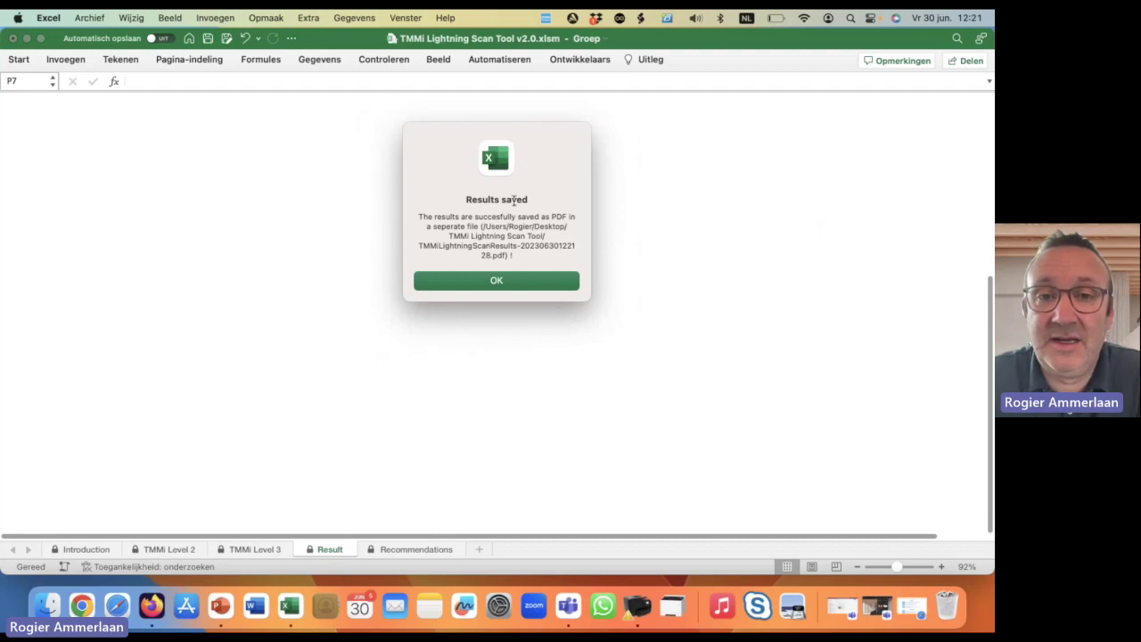
{"action": "left_click_drag", "start_coordinate": [419, 216], "coordinate": [554, 255]}
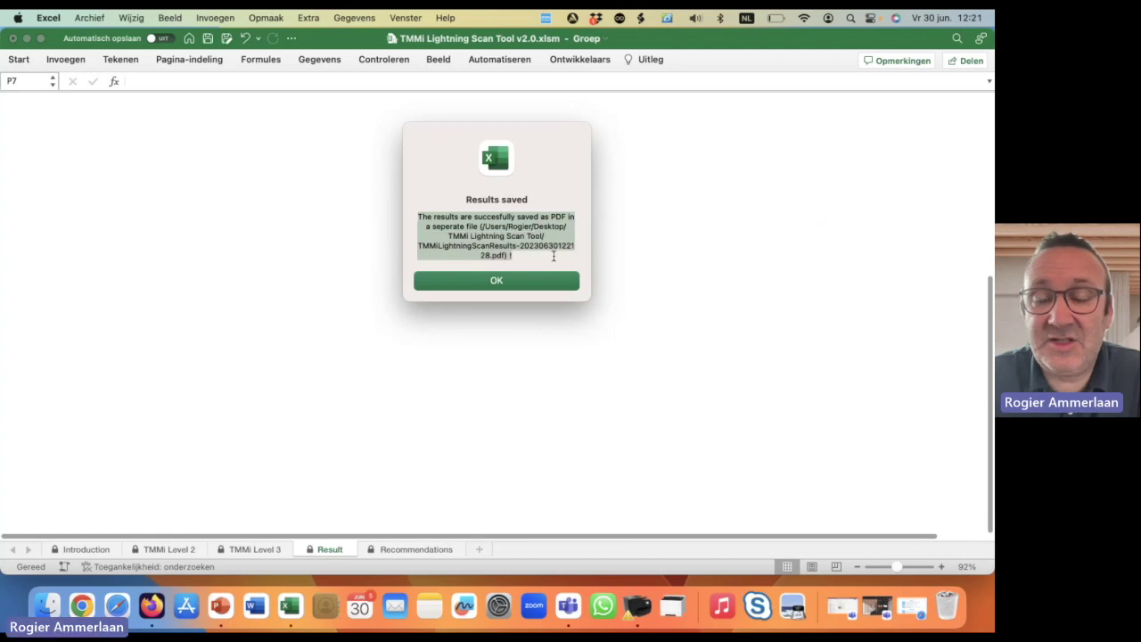
{"action": "left_click", "coordinate": [510, 281]}
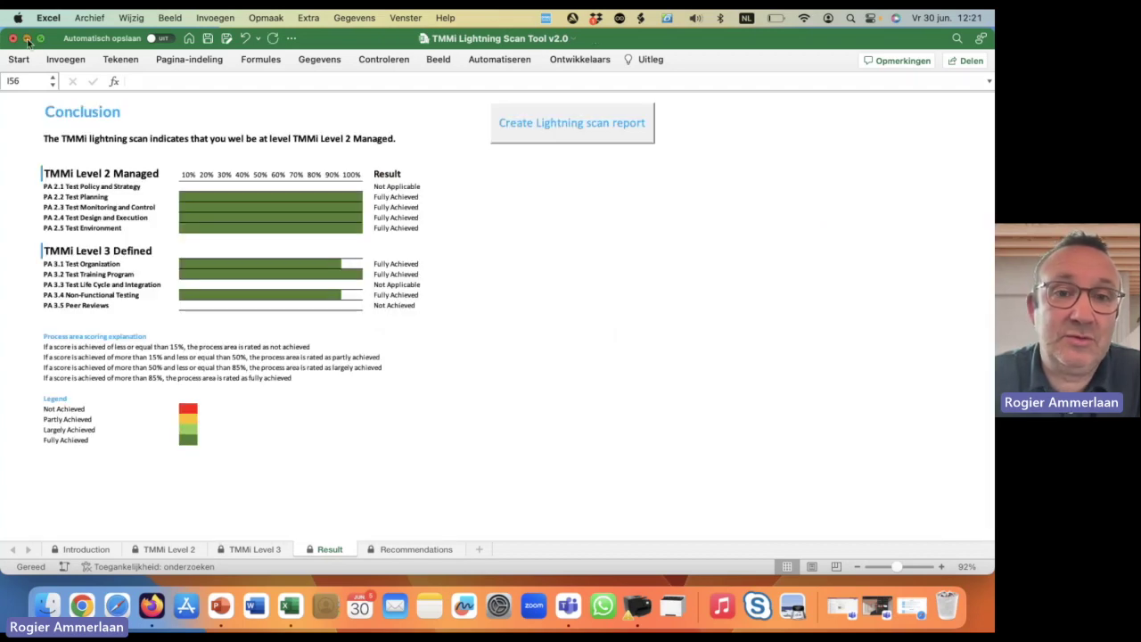
Step: Minimize the workbook and open TMMiLightningScanResults-20230630122128.pdf from the TMMi Lightning Scan Tool folder in Preview
{"action": "left_click", "coordinate": [27, 39]}
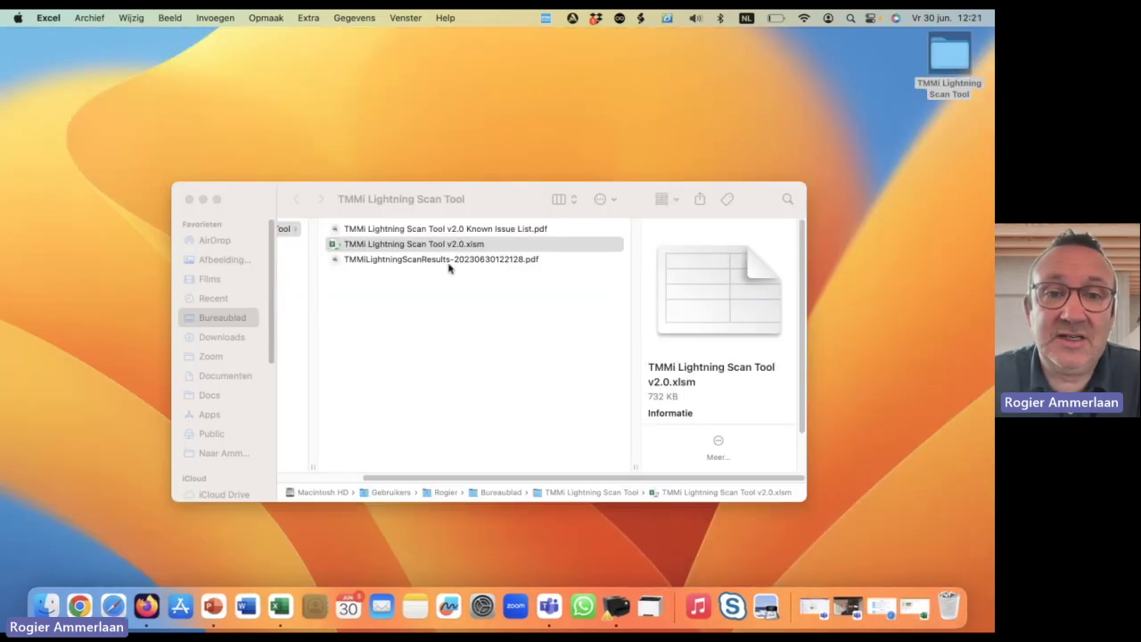
{"action": "left_click", "coordinate": [392, 262]}
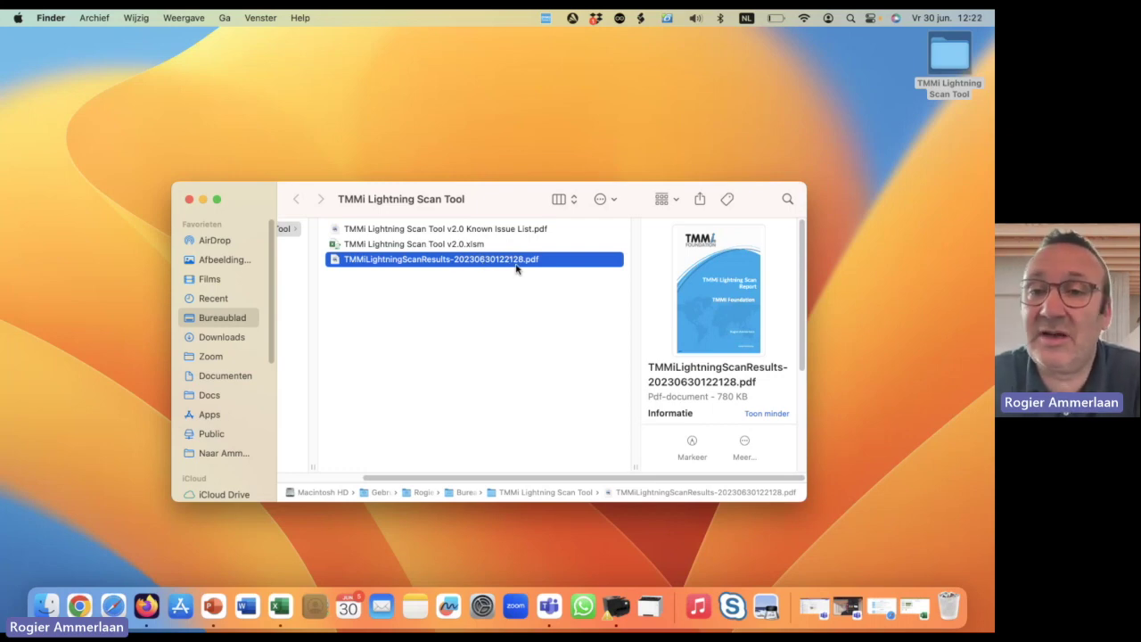
{"action": "double_click", "coordinate": [422, 261]}
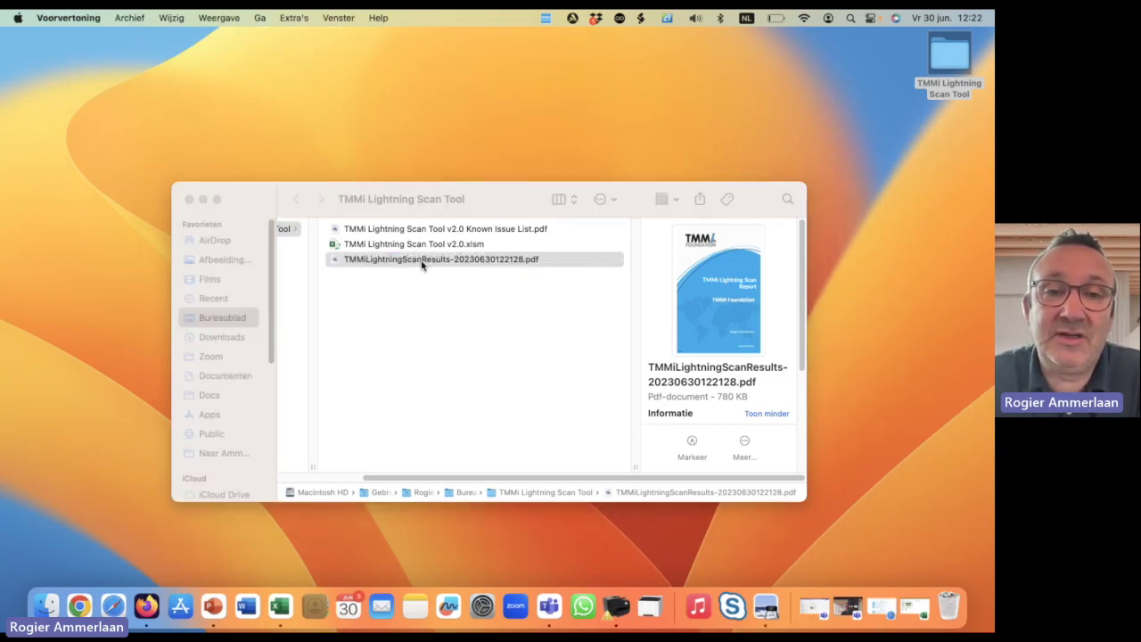
Step: Examine the report's cover, the Introduction page with user information and process area scope, and the Conclusion page with its scoring explanation
{"action": "scroll", "coordinate": [389, 331], "scroll_direction": "down", "scroll_amount": 5}
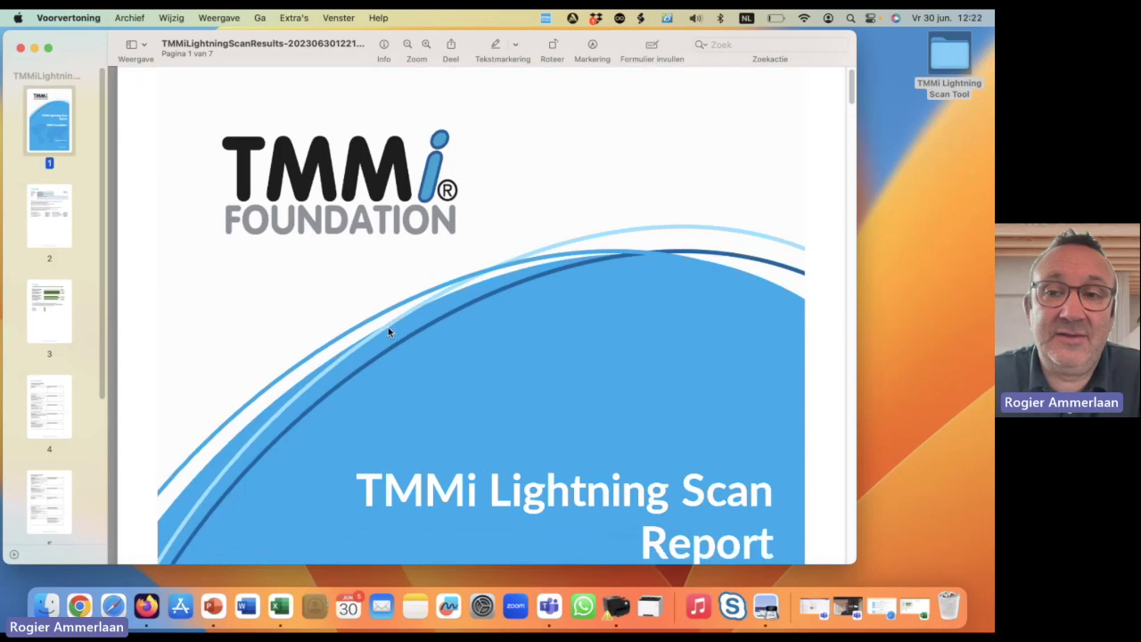
{"action": "scroll", "coordinate": [388, 331], "scroll_direction": "down", "scroll_amount": 8}
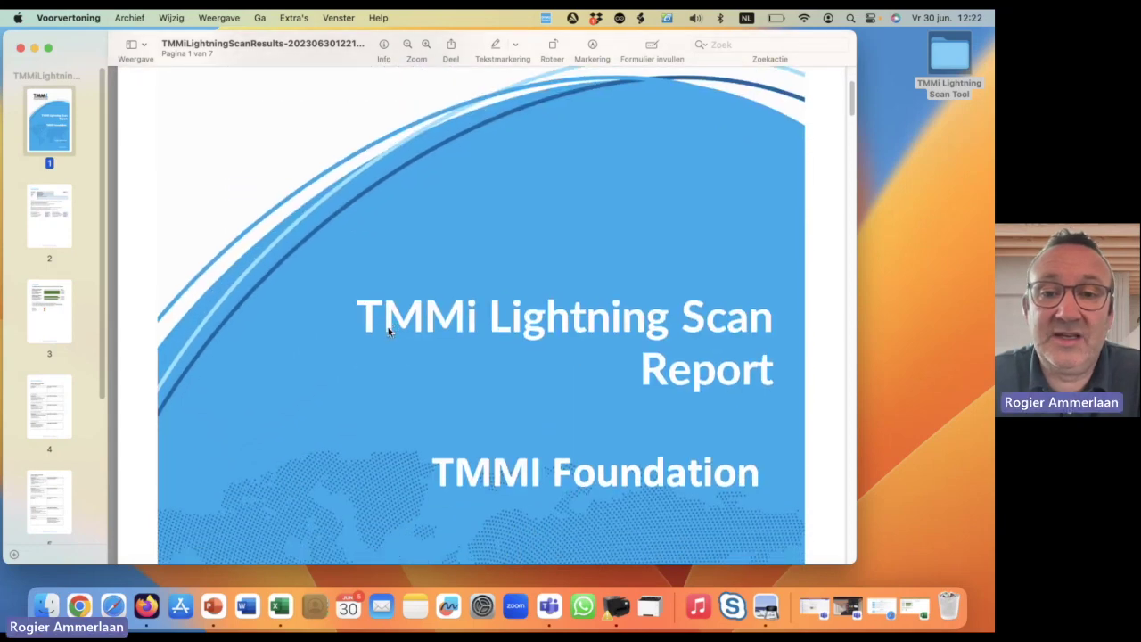
{"action": "scroll", "coordinate": [389, 331], "scroll_direction": "down", "scroll_amount": 8}
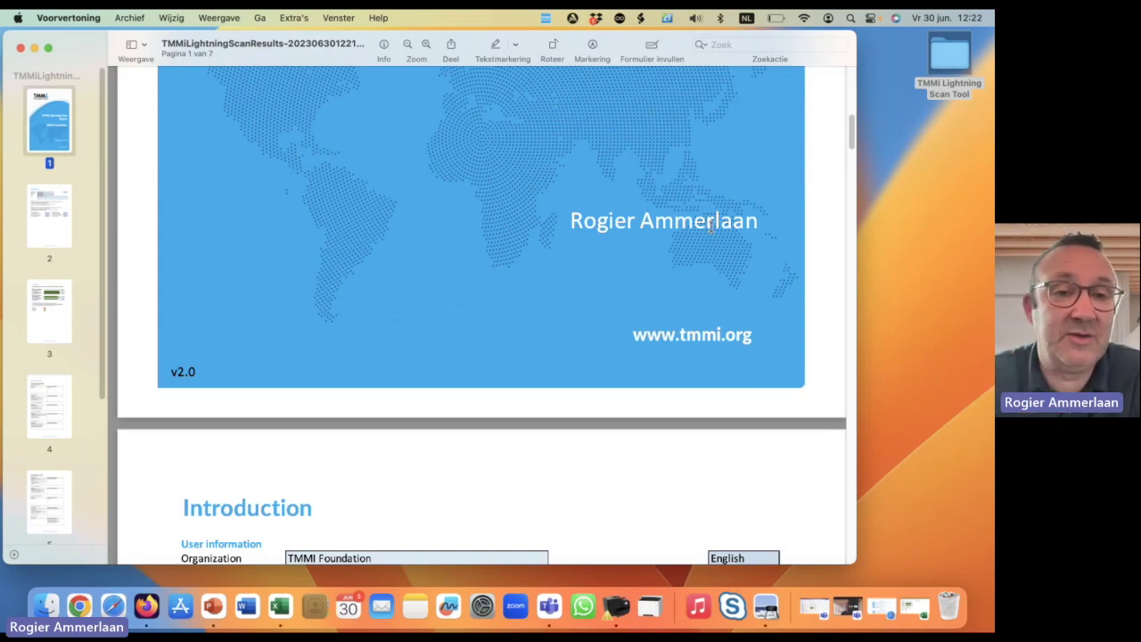
{"action": "scroll", "coordinate": [670, 285], "scroll_direction": "down", "scroll_amount": 8}
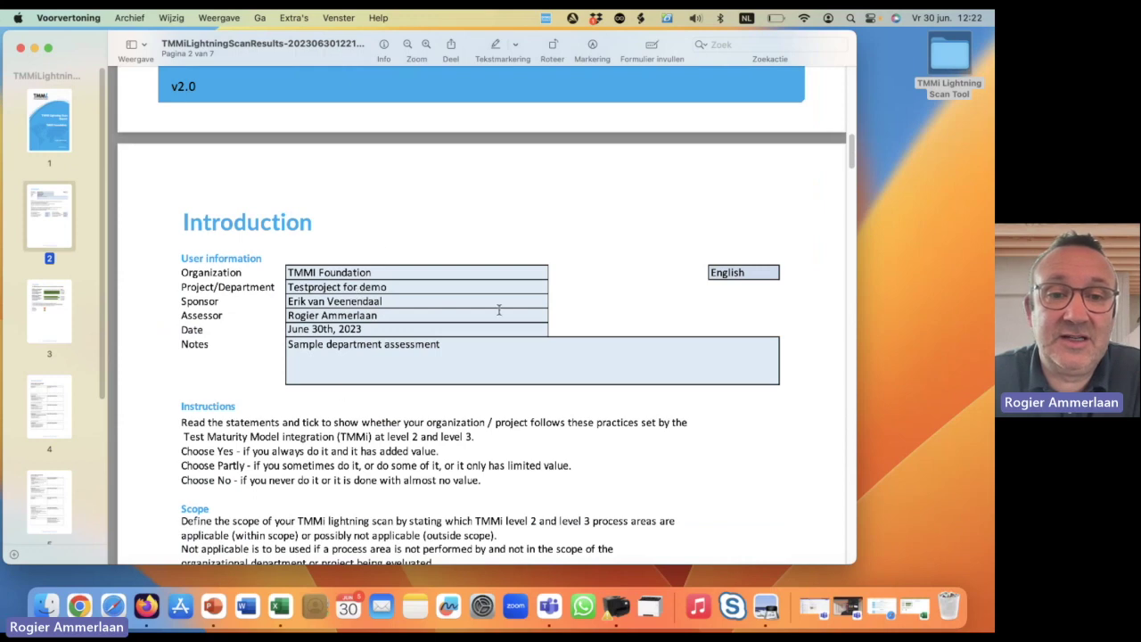
{"action": "scroll", "coordinate": [596, 402], "scroll_direction": "down", "scroll_amount": 6}
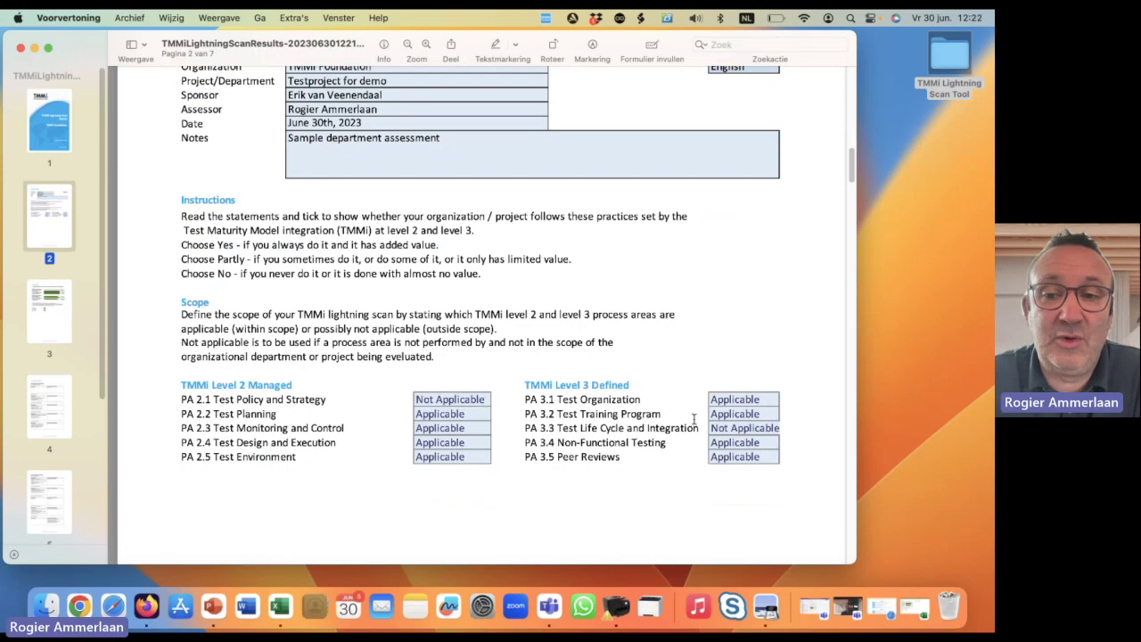
{"action": "scroll", "coordinate": [659, 432], "scroll_direction": "down", "scroll_amount": 20}
{"action": "scroll", "coordinate": [655, 434], "scroll_direction": "down", "scroll_amount": 6}
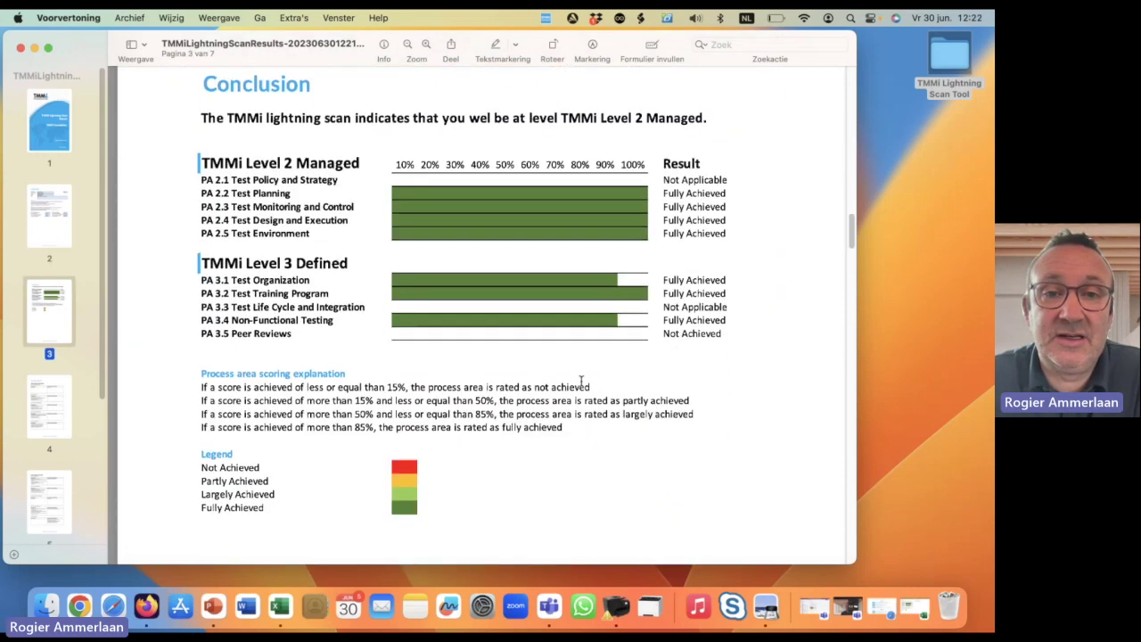
{"action": "scroll", "coordinate": [552, 432], "scroll_direction": "down", "scroll_amount": 18}
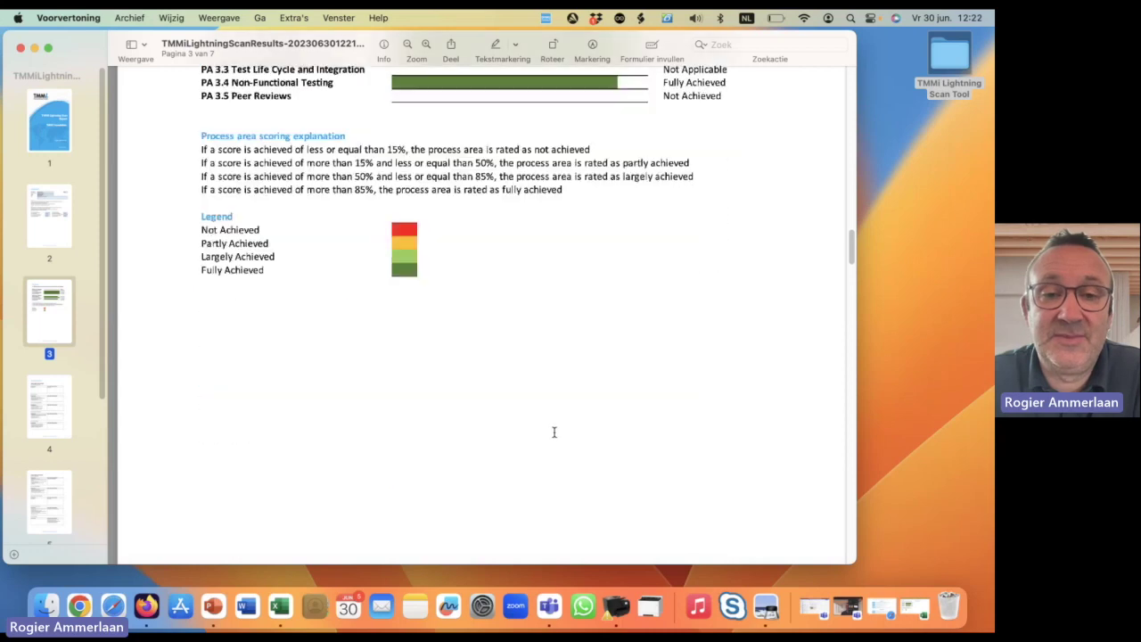
Step: Read the strong and attention areas for TMMi Levels 2 and 3 and the Findings pages listing the answer to each statement
{"action": "scroll", "coordinate": [554, 433], "scroll_direction": "down", "scroll_amount": 12}
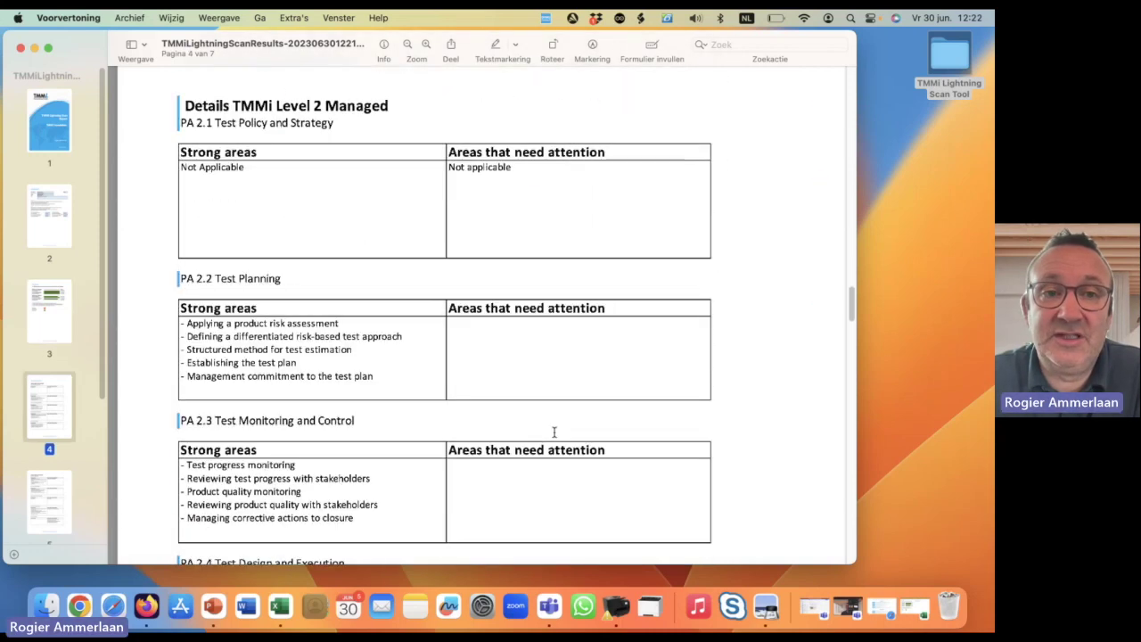
{"action": "scroll", "coordinate": [392, 372], "scroll_direction": "down", "scroll_amount": 13}
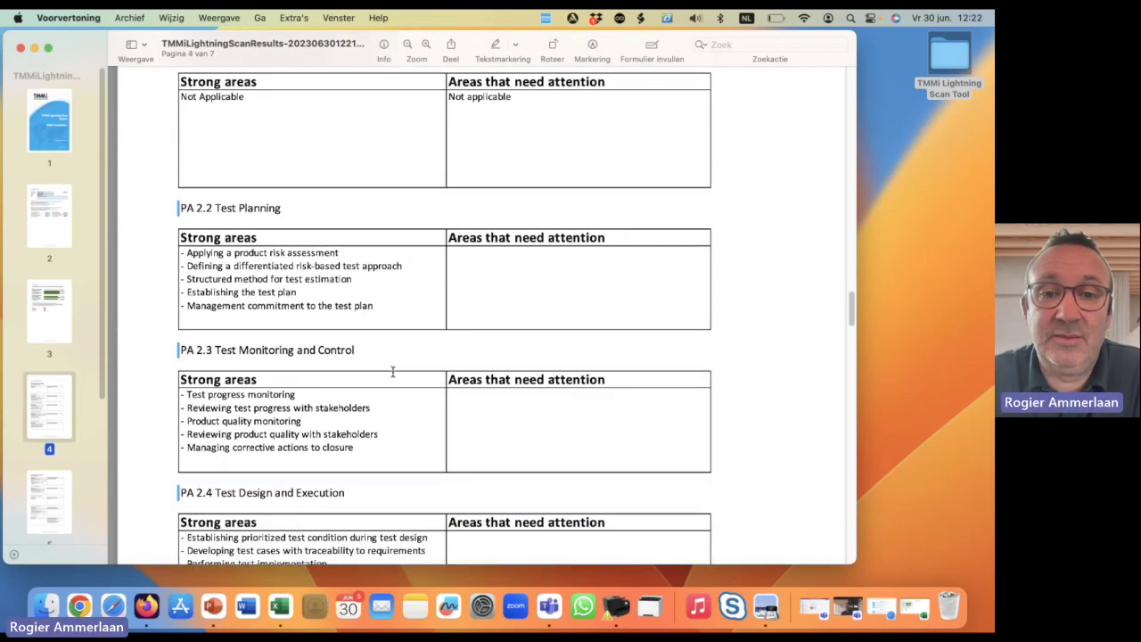
{"action": "scroll", "coordinate": [392, 372], "scroll_direction": "down", "scroll_amount": 20}
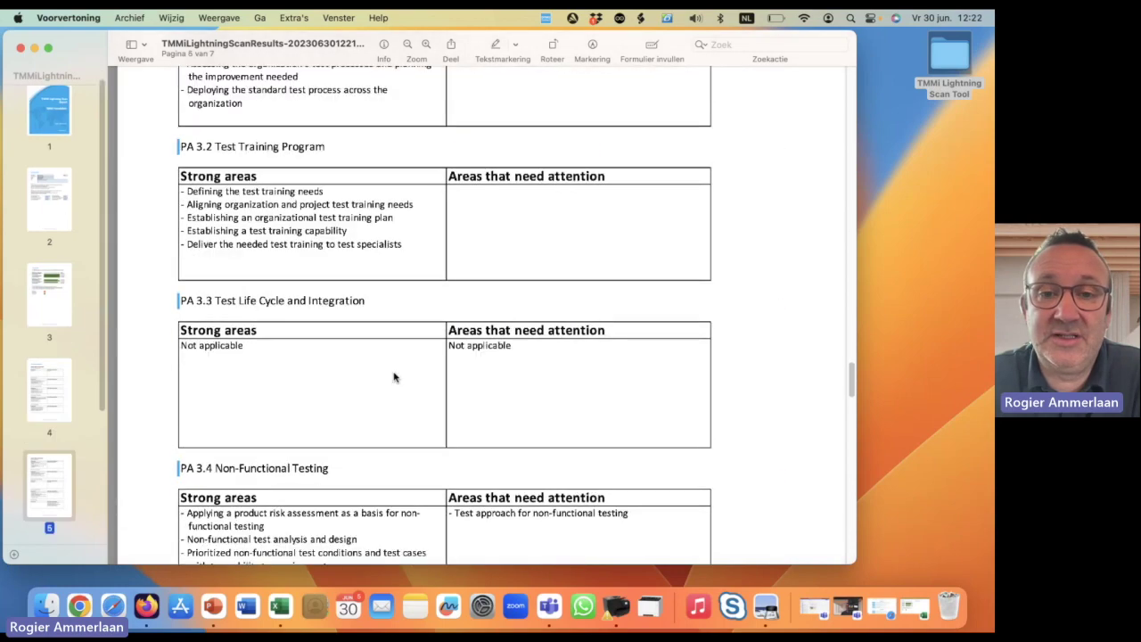
{"action": "scroll", "coordinate": [394, 377], "scroll_direction": "down", "scroll_amount": 20}
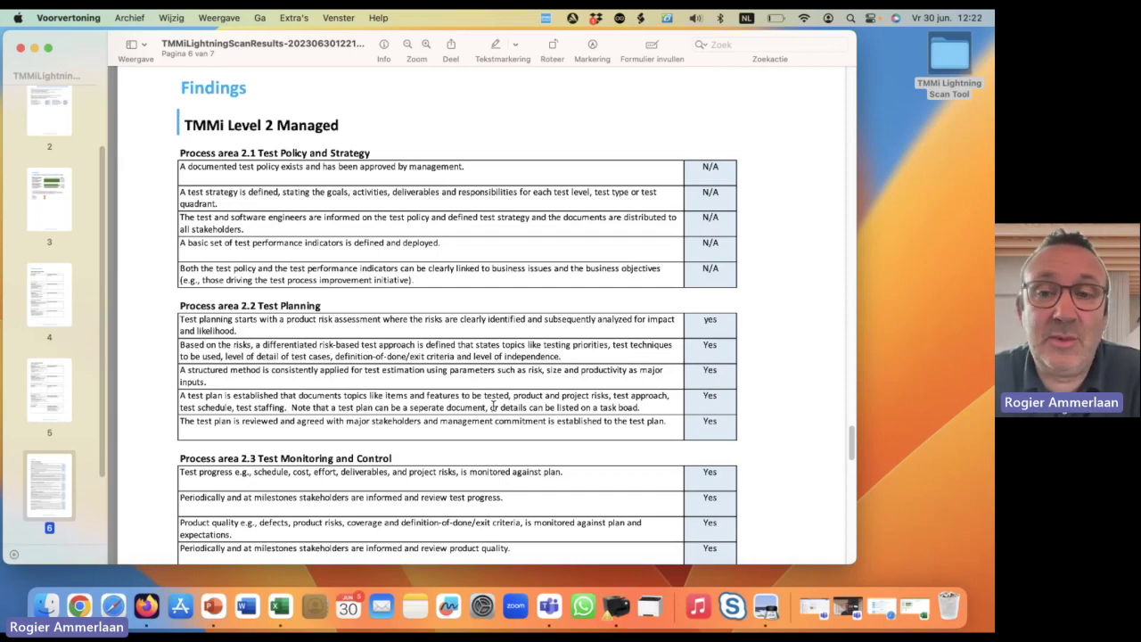
{"action": "scroll", "coordinate": [493, 406], "scroll_direction": "down", "scroll_amount": 15}
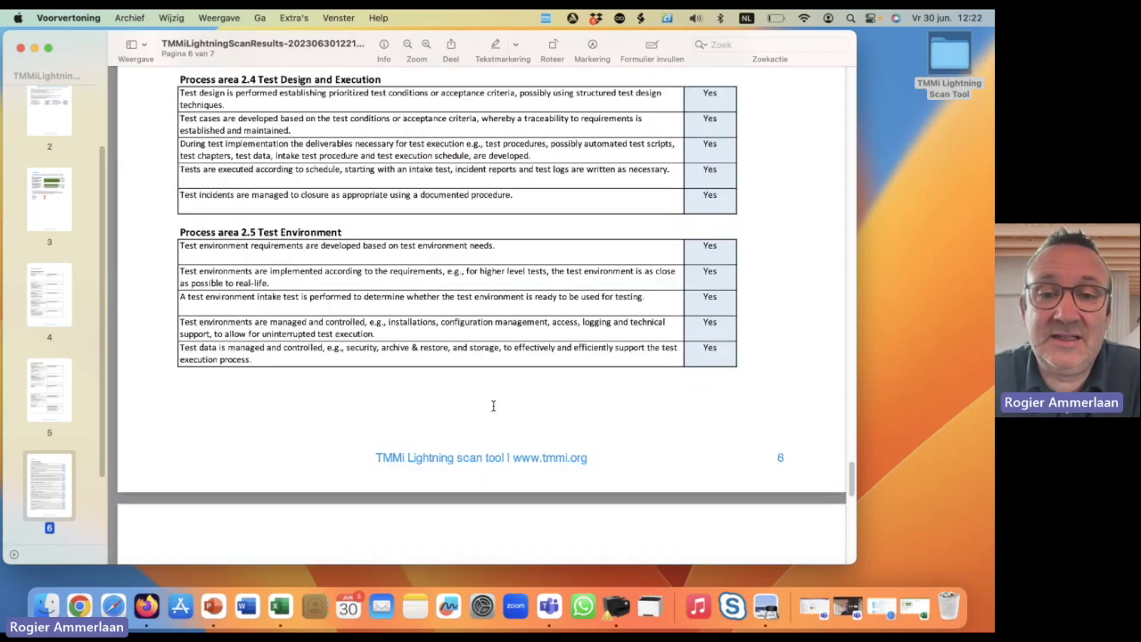
{"action": "scroll", "coordinate": [493, 406], "scroll_direction": "down", "scroll_amount": 15}
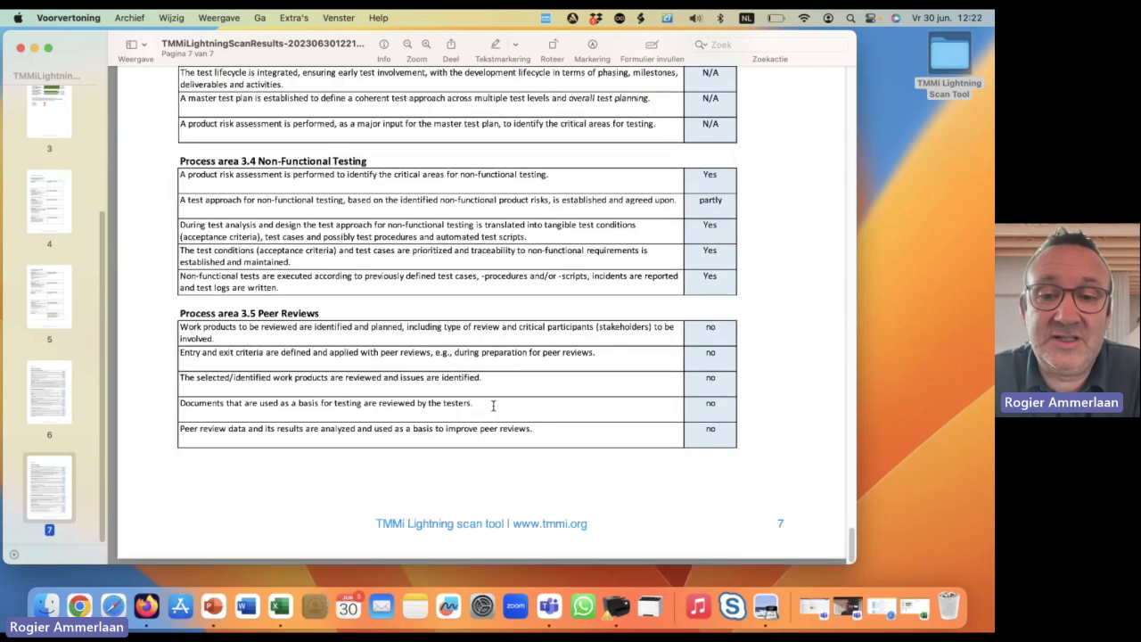
Step: Look back through the report from the Level 3 findings on page 7 to the cover page
{"action": "scroll", "coordinate": [493, 406], "scroll_direction": "up", "scroll_amount": 10}
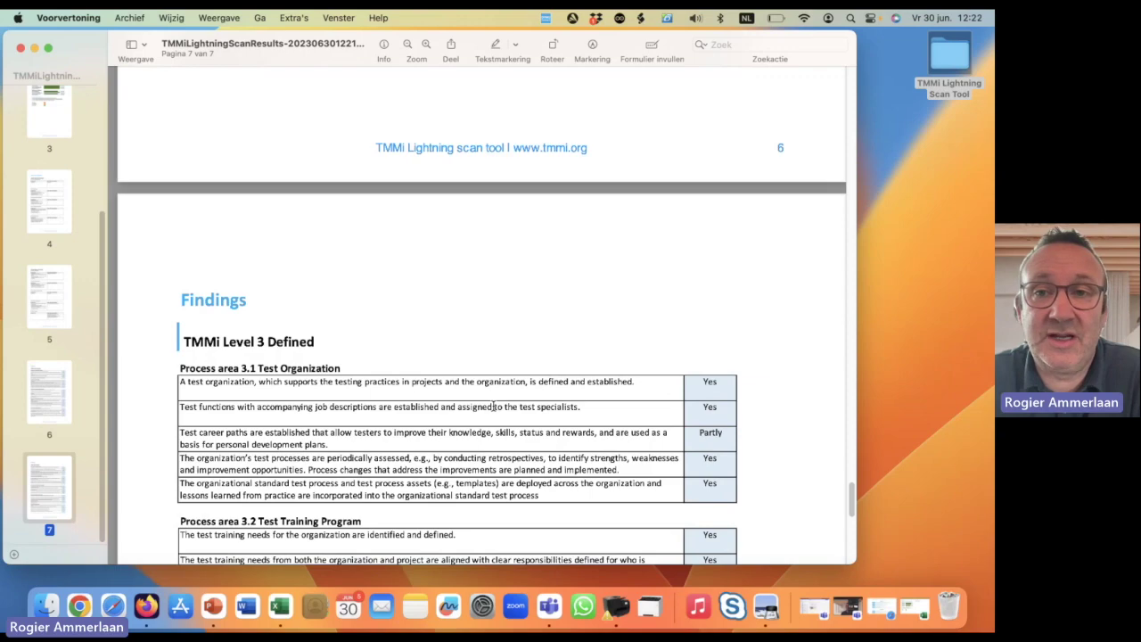
{"action": "scroll", "coordinate": [493, 406], "scroll_direction": "up", "scroll_amount": 20}
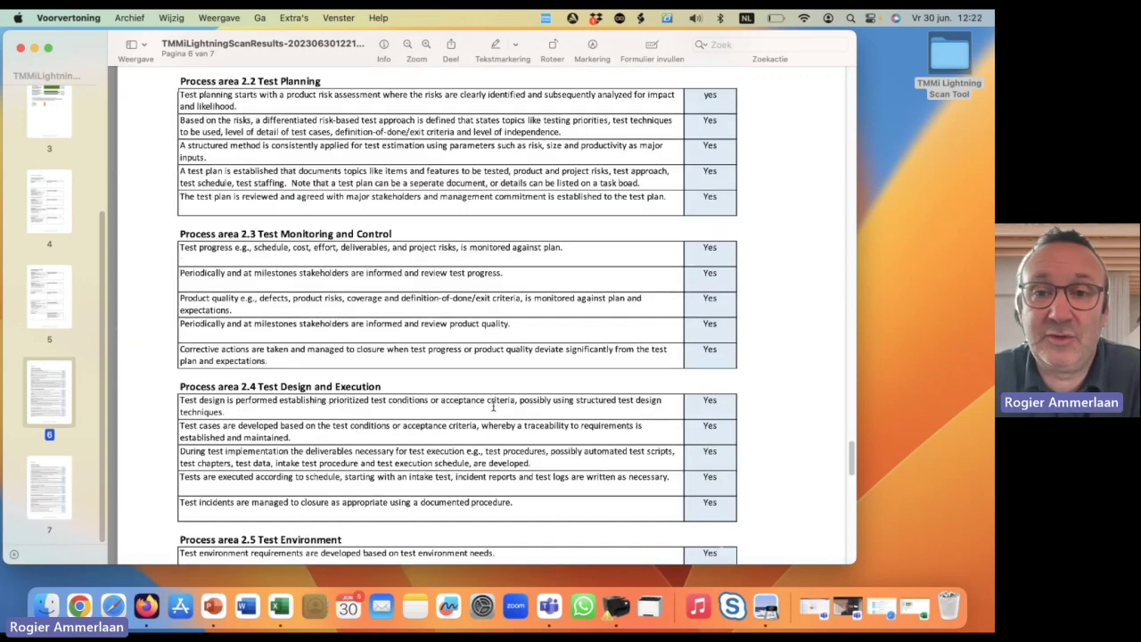
{"action": "scroll", "coordinate": [493, 406], "scroll_direction": "up", "scroll_amount": 20}
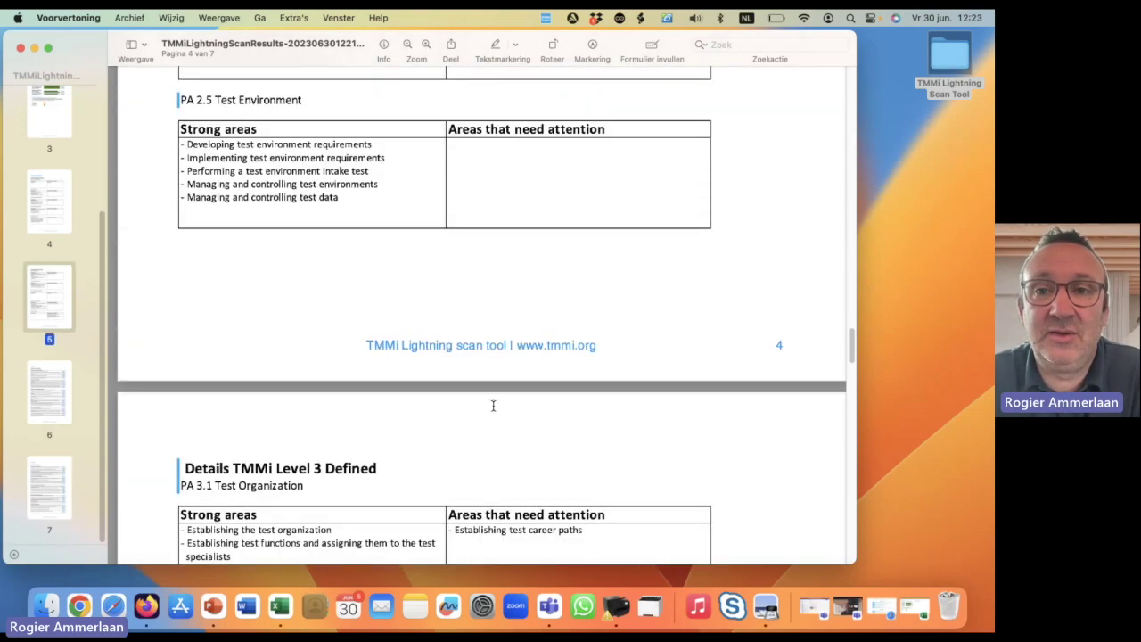
{"action": "scroll", "coordinate": [493, 406], "scroll_direction": "up", "scroll_amount": 20}
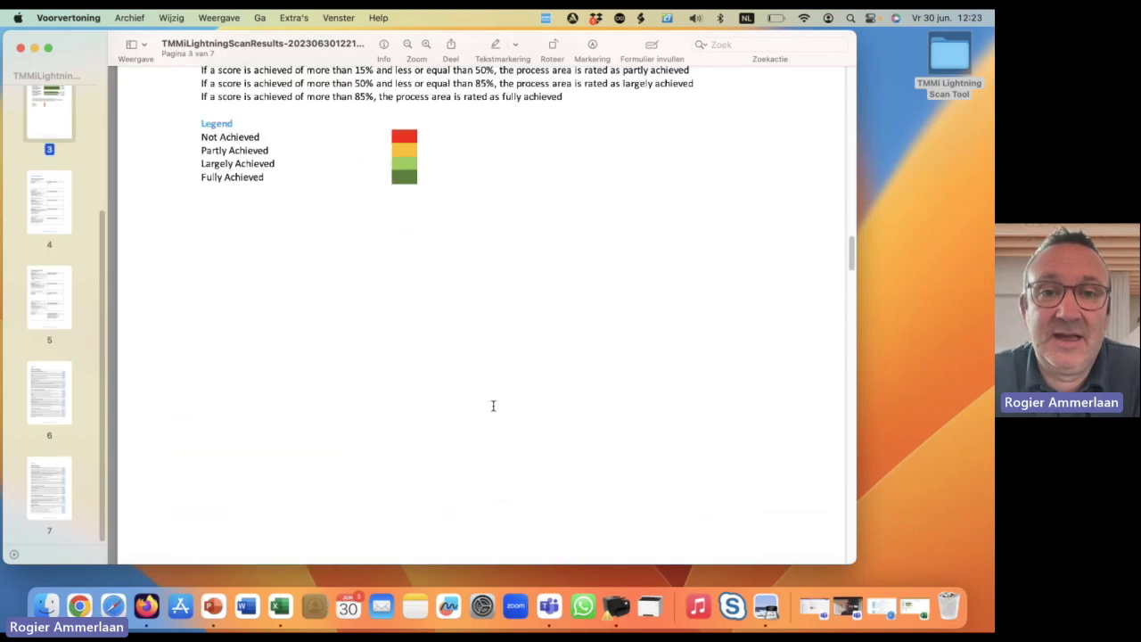
{"action": "scroll", "coordinate": [493, 405], "scroll_direction": "up", "scroll_amount": 15}
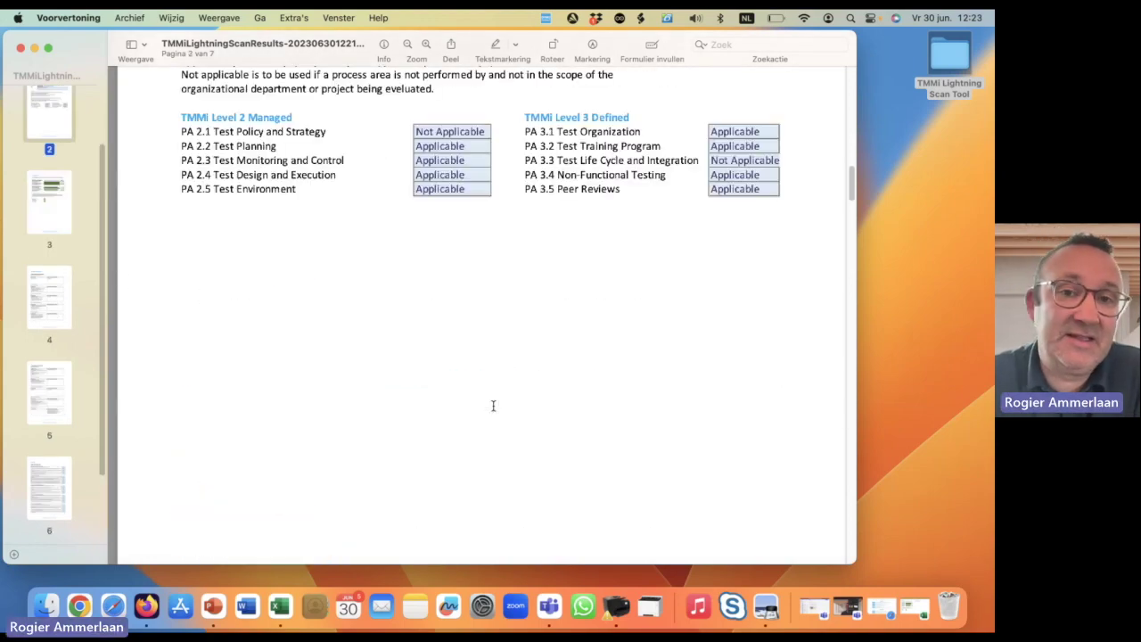
{"action": "scroll", "coordinate": [493, 406], "scroll_direction": "up", "scroll_amount": 15}
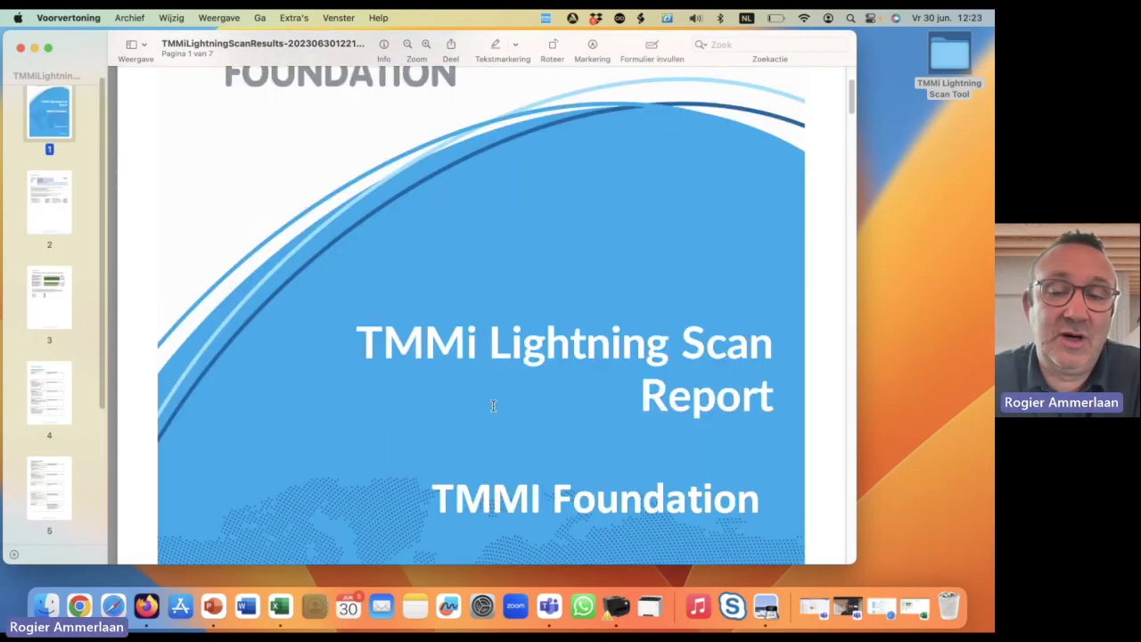